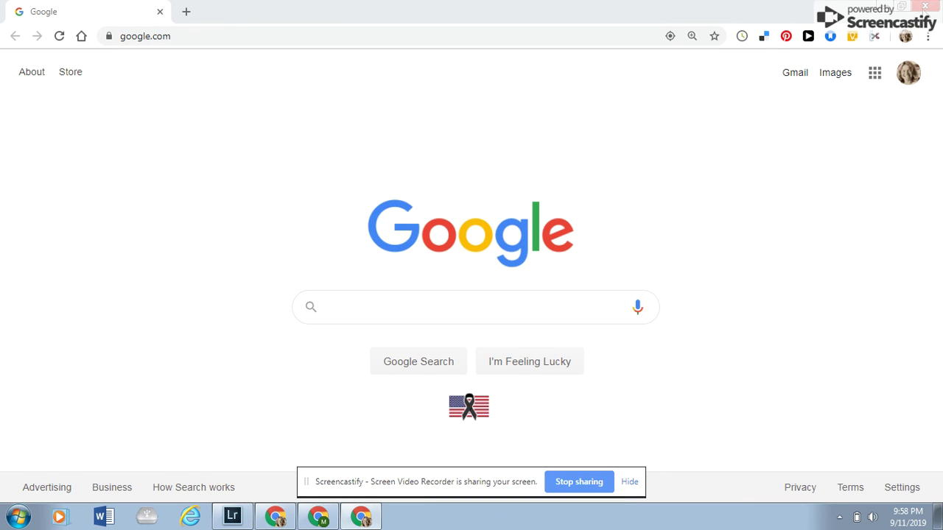
Close the Google Chrome window to reveal the Lightroom Library behind it.
click(925, 6)
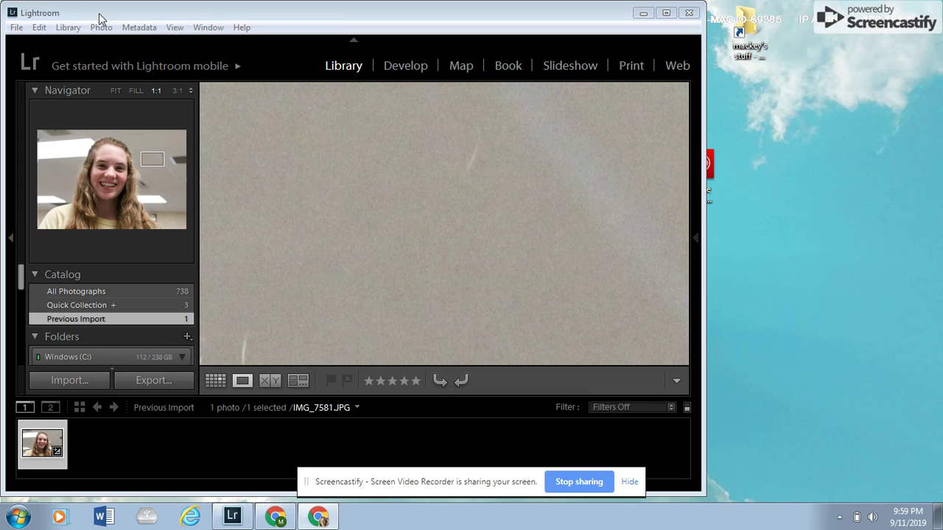
Minimize the Lightroom window that shows IMG_7581.JPG, revealing the desktop.
click(652, 13)
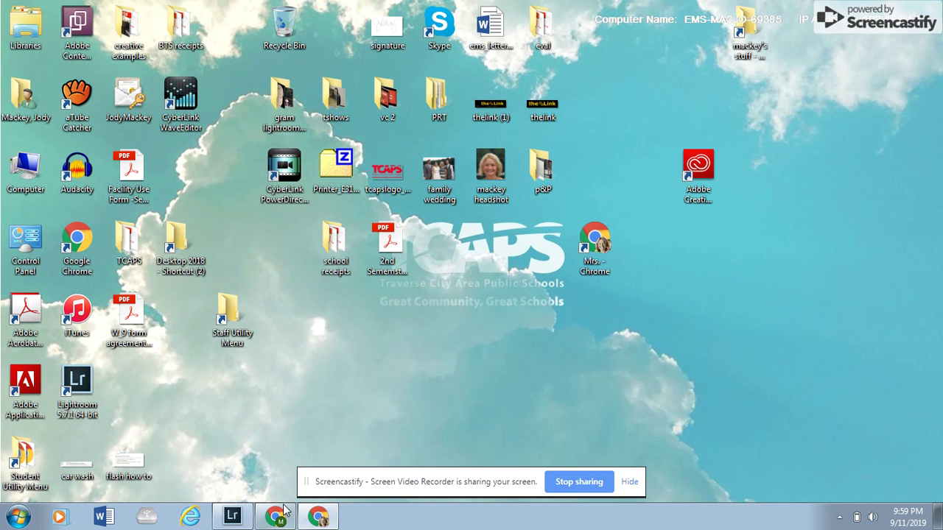
Restore the Lightroom Library window from the taskbar.
click(233, 515)
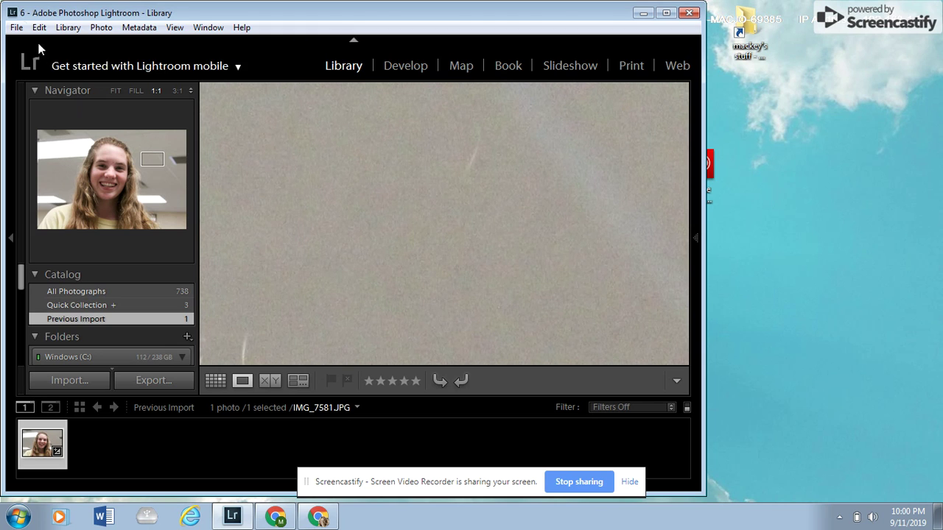
Open the Import dialog listing 131 photos from E:\(EOS_DIGITAL).
click(15, 27)
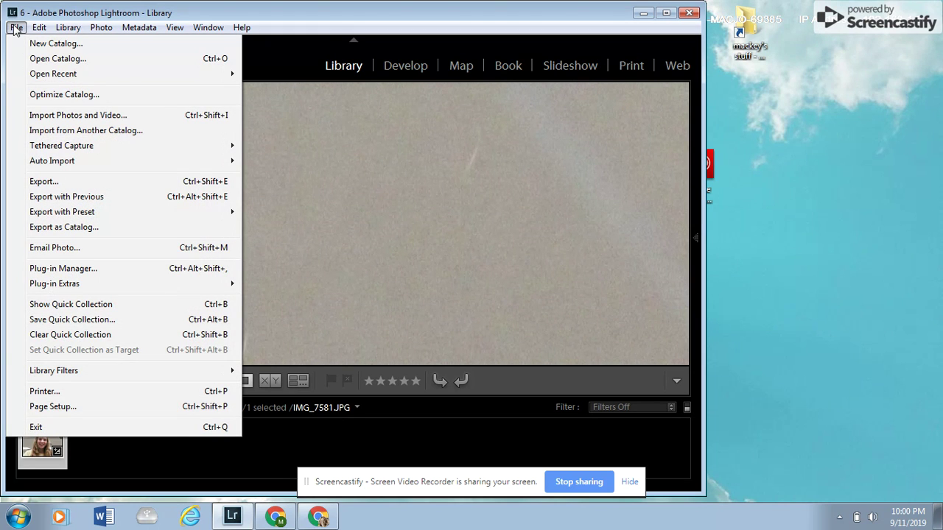
click(50, 118)
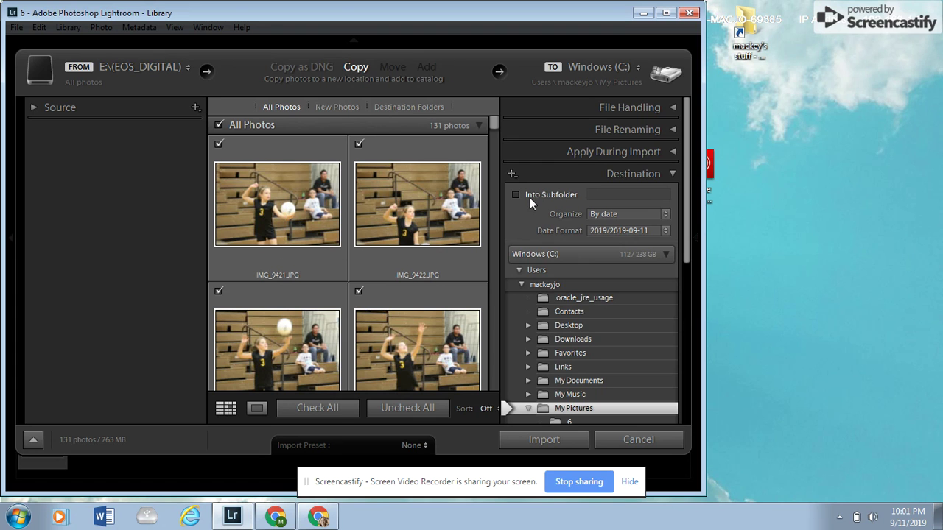
Import the 131 checked volleyball photos (763 MB) from the card into My Pictures.
mouse_move(494, 126)
mouse_down()
mouse_move(494, 387)
mouse_move(494, 122)
mouse_up()
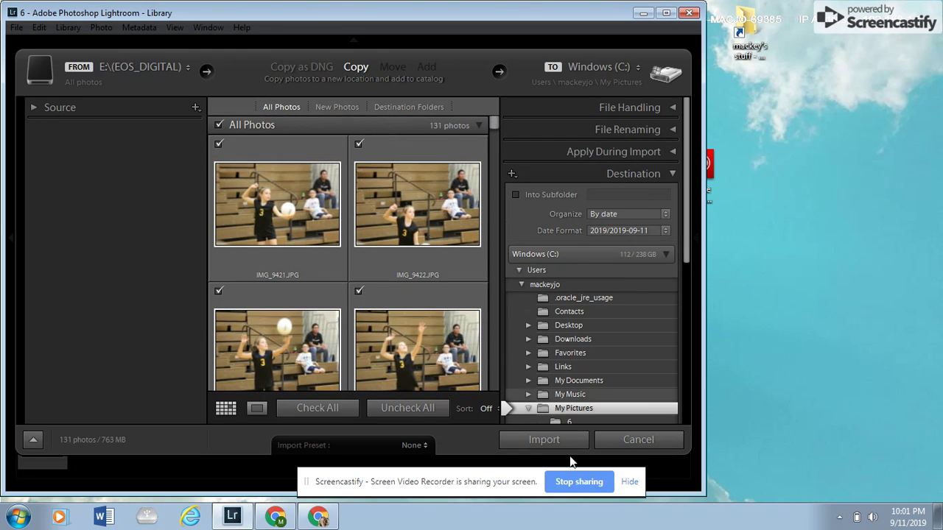
click(544, 440)
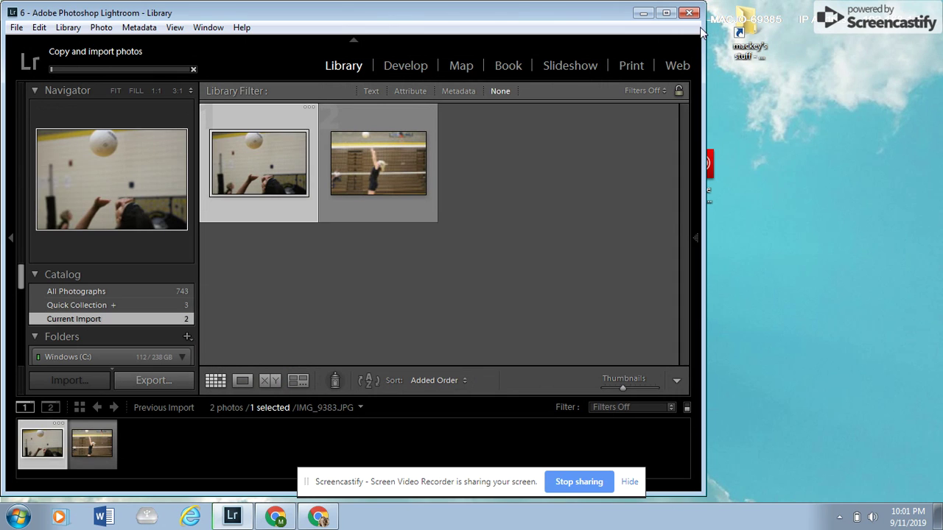
Maximize Lightroom and dismiss the screen-sharing notice while the import completes.
click(666, 13)
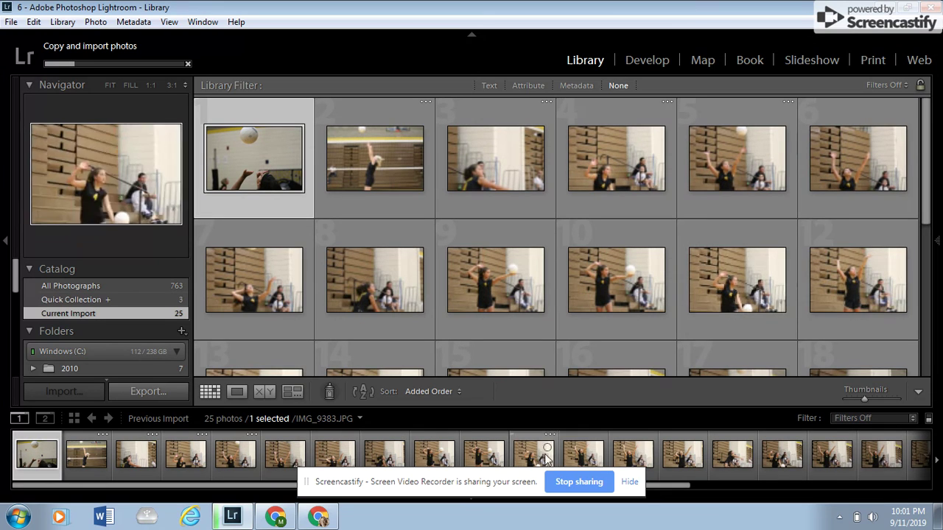
click(631, 483)
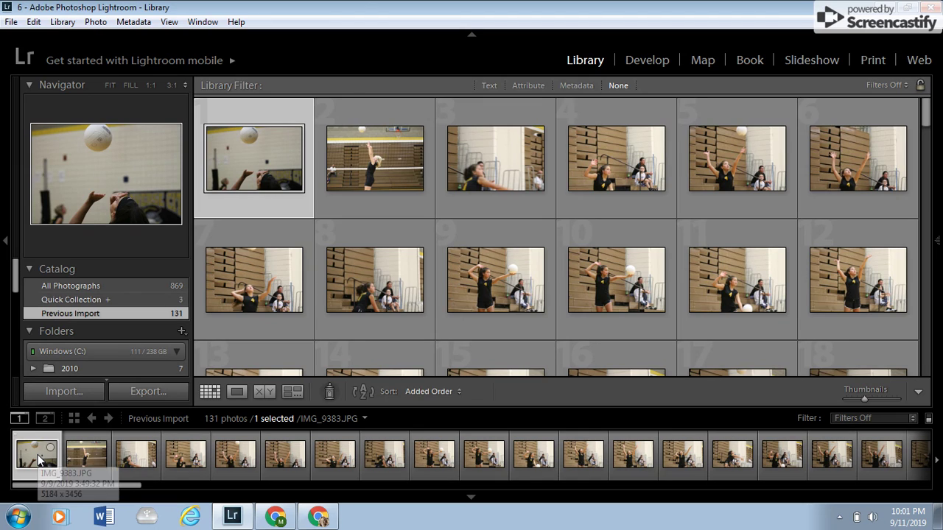
Open IMG_9383.JPG in Loupe view, compare it with the next photo, and flag it as a pick.
double_click(38, 455)
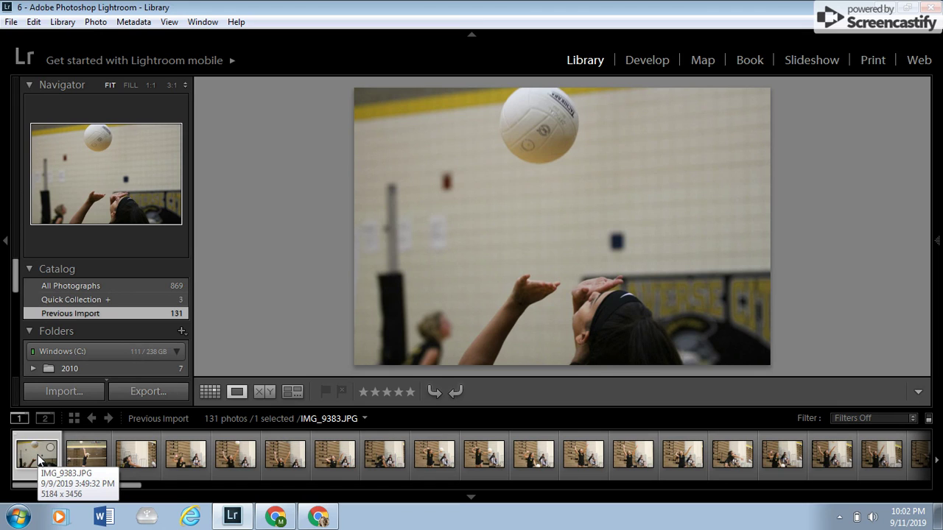
key(Right)
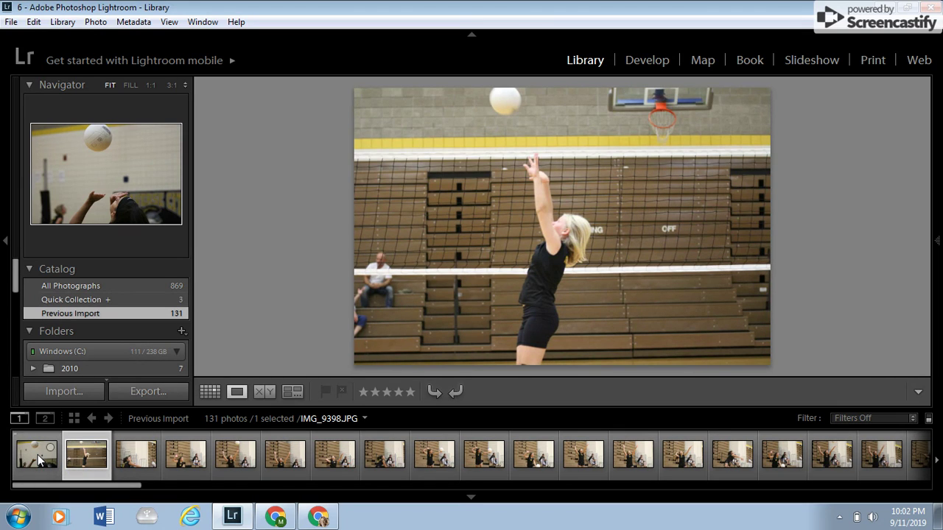
key(Left)
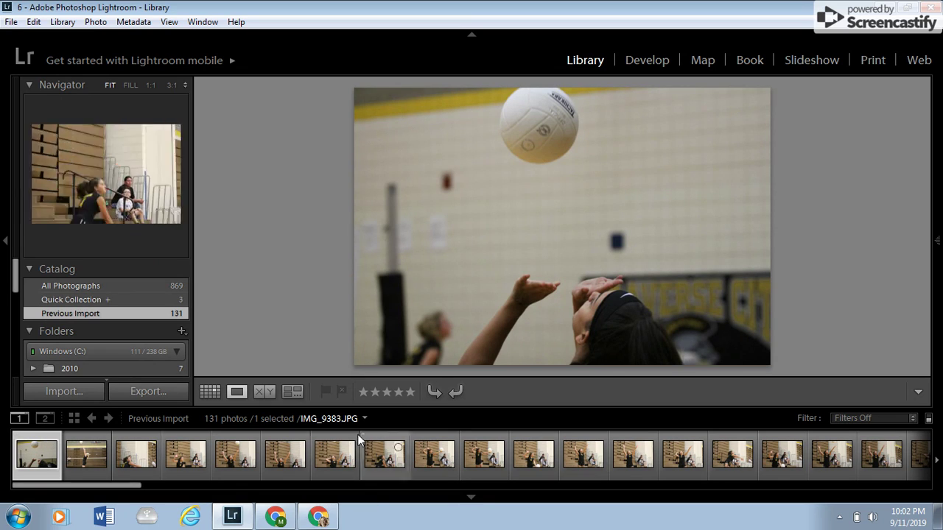
click(328, 388)
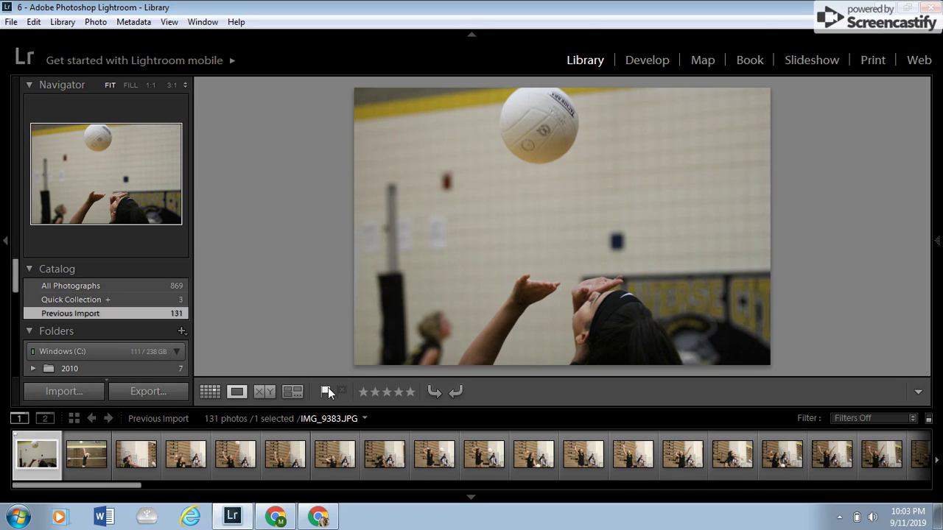
Step through the next photos in Loupe view and flag IMG_9405 as a pick.
key(Right)
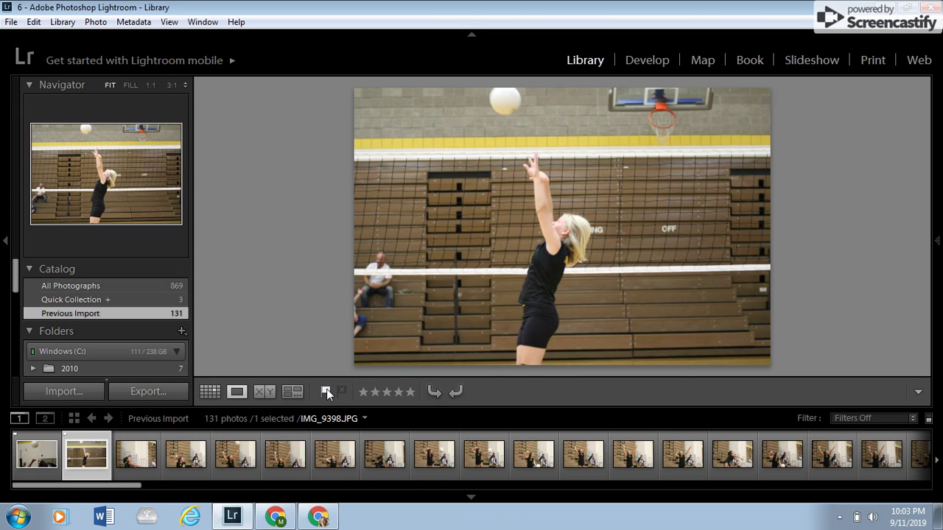
key(Right)
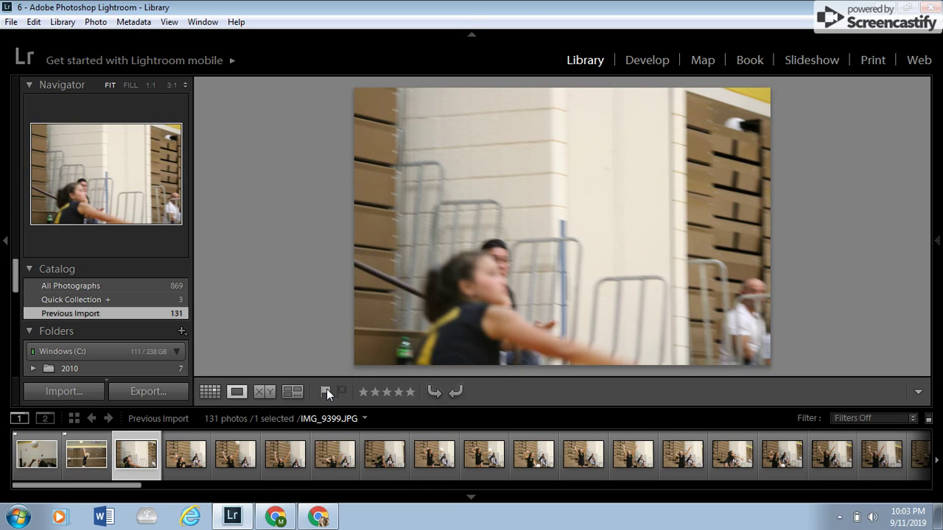
key(Right)
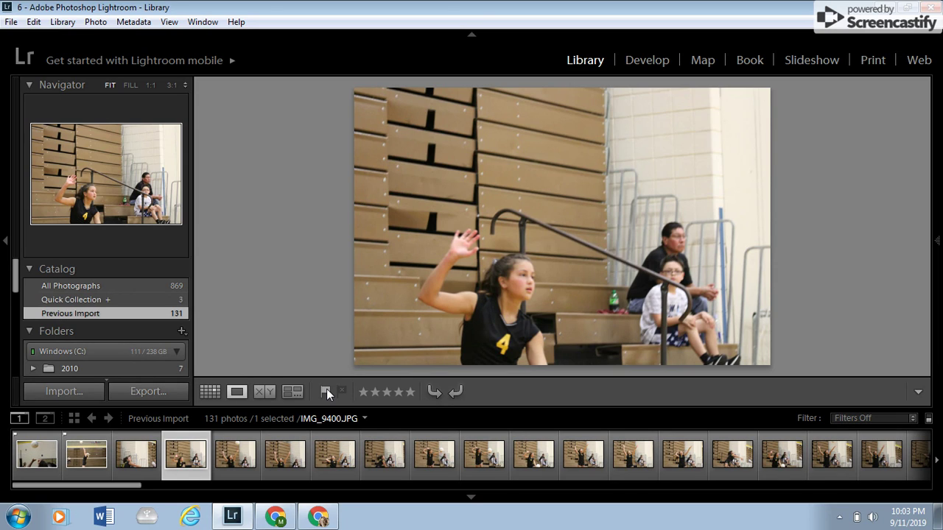
key(Right)
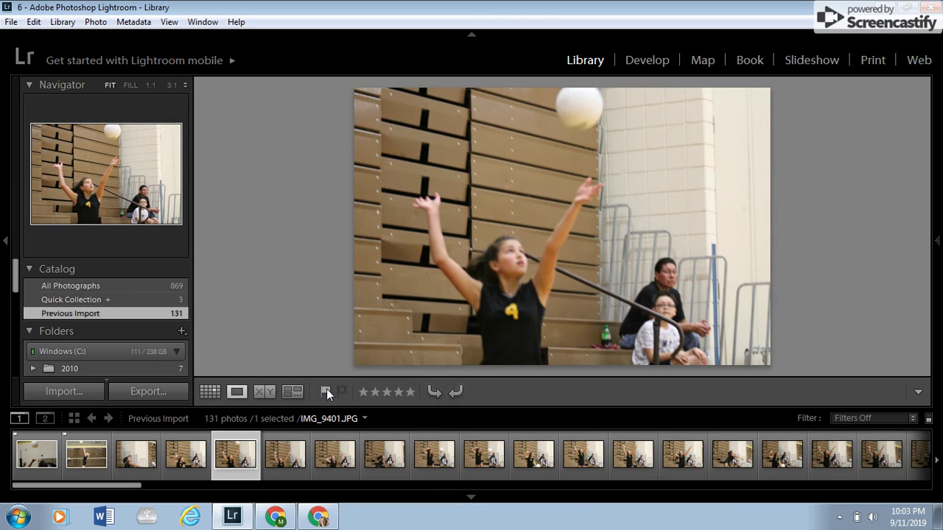
key(Right)
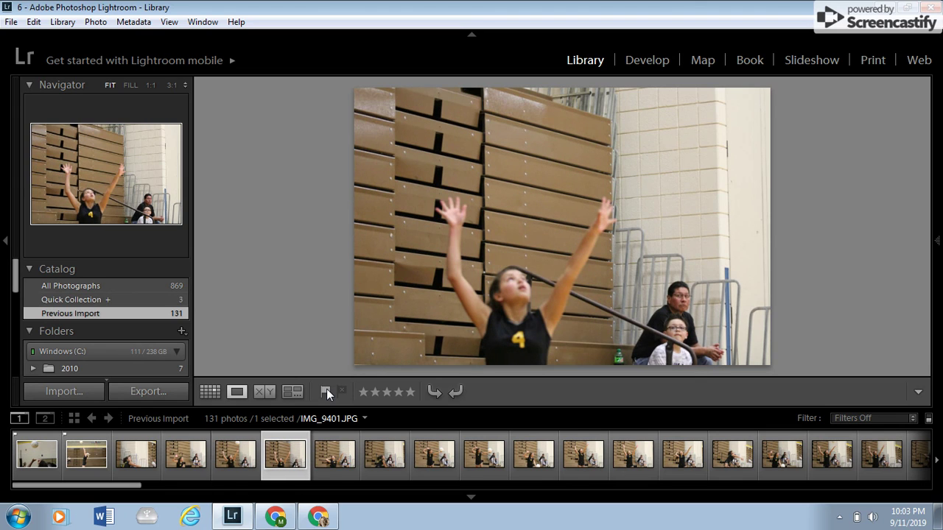
key(Right)
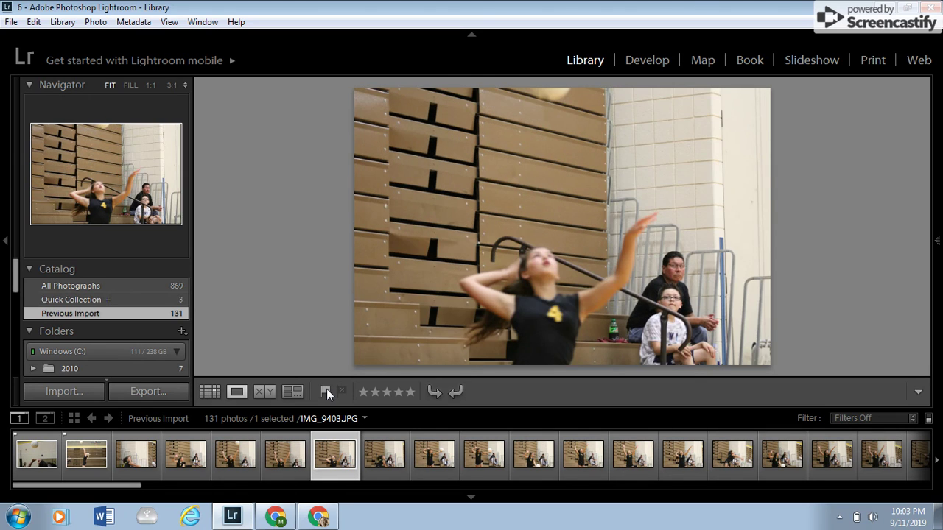
key(Right)
key(Right)
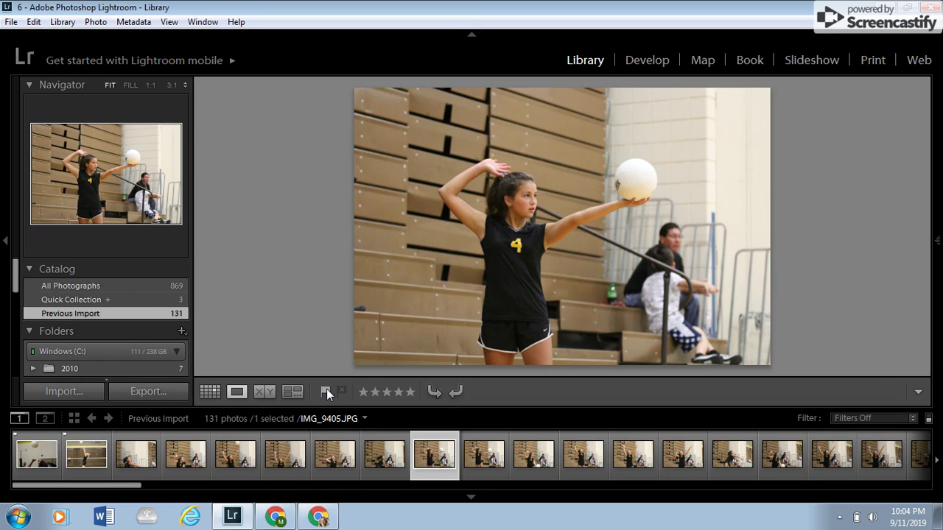
click(326, 391)
Advance through the photos to IMG_9420 and flag it as a pick.
key(Right)
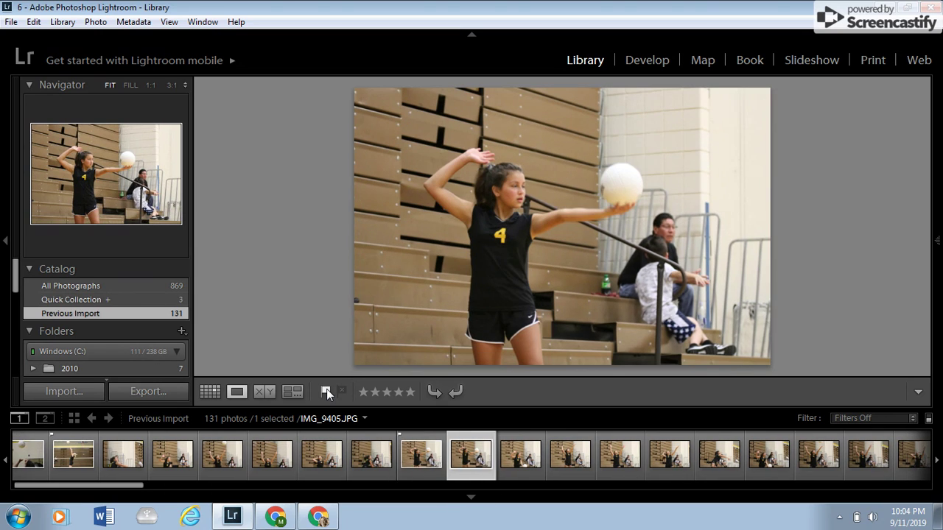
key(Right)
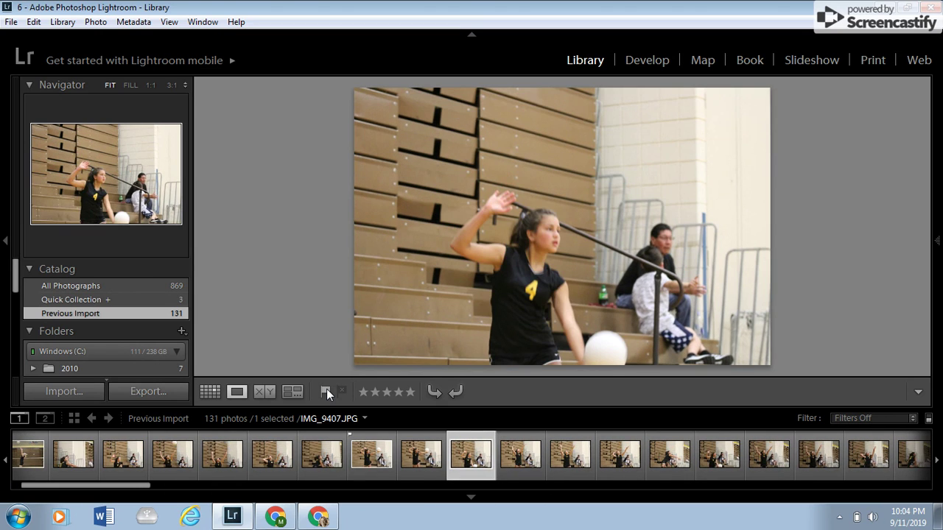
key(Right)
key(Right)
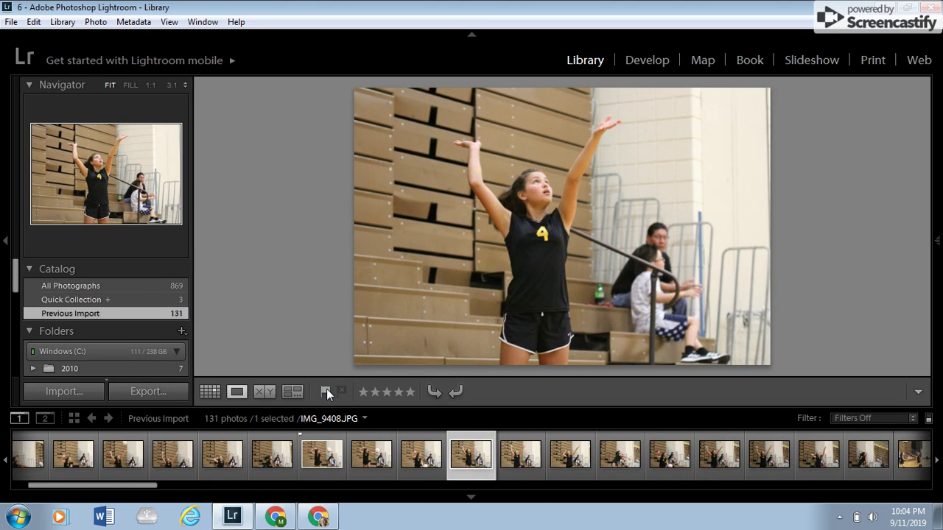
key(Right)
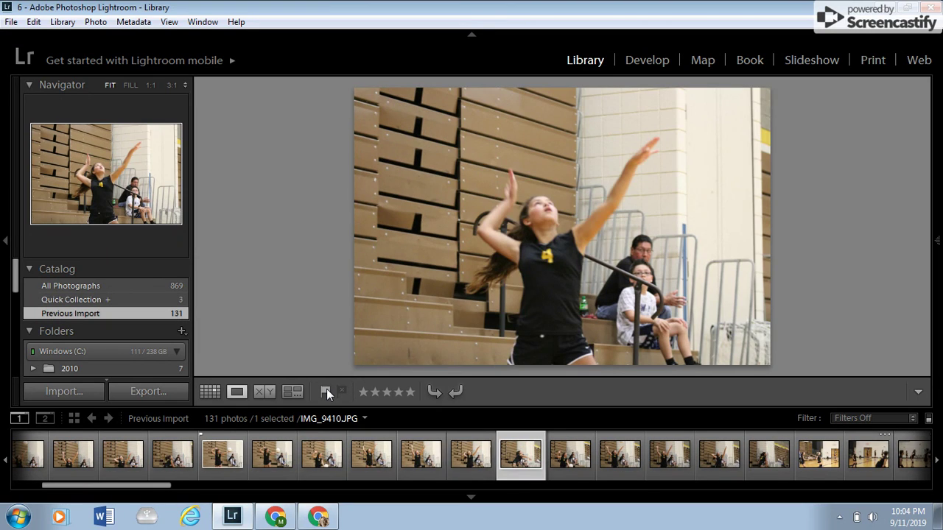
key(Right)
key(Right)
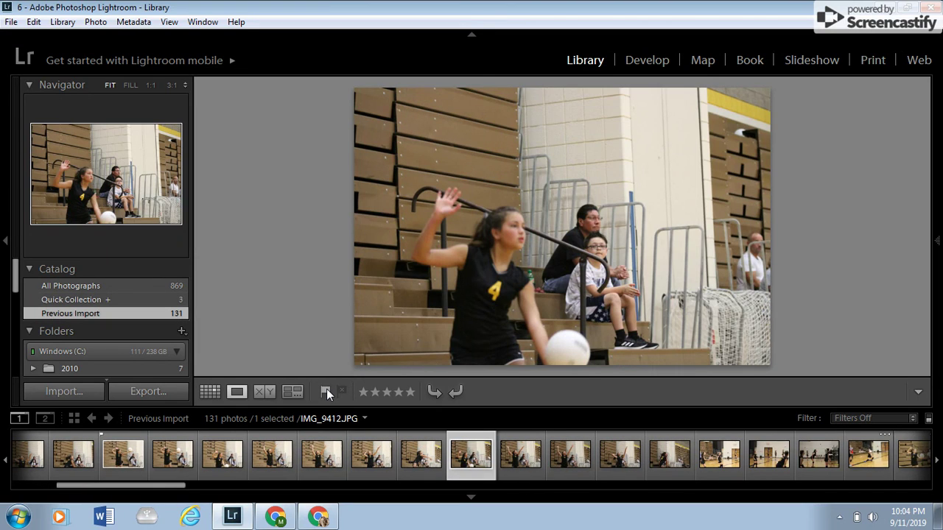
key(Right)
key(Right)
key(Right)
key(Right)
key(Right)
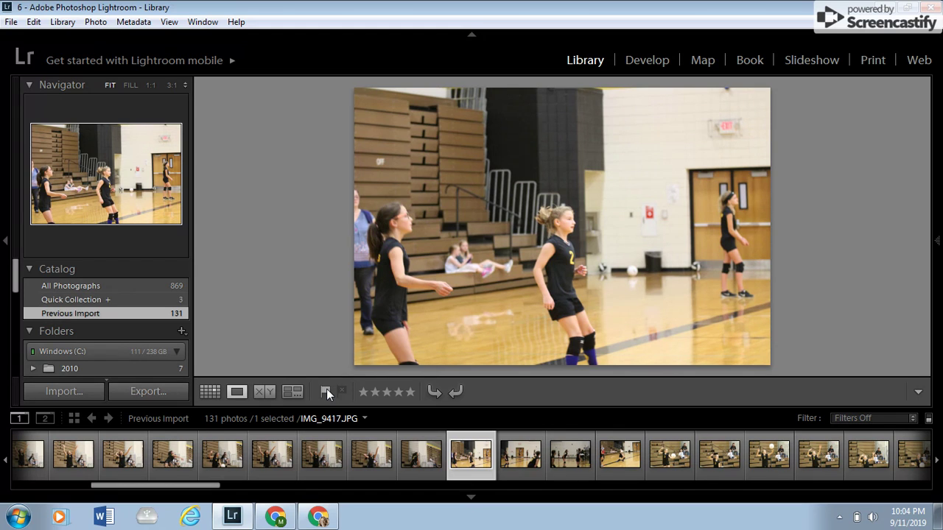
key(Right)
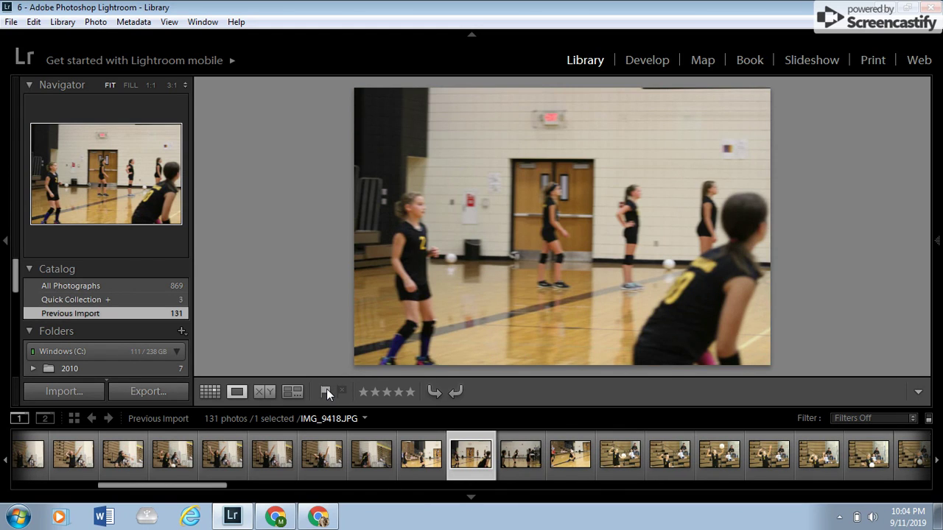
key(Right)
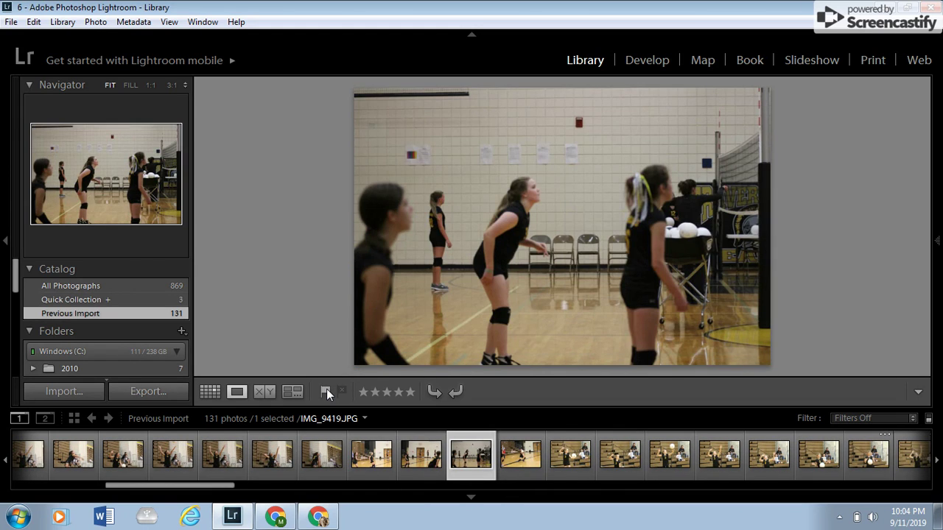
key(Right)
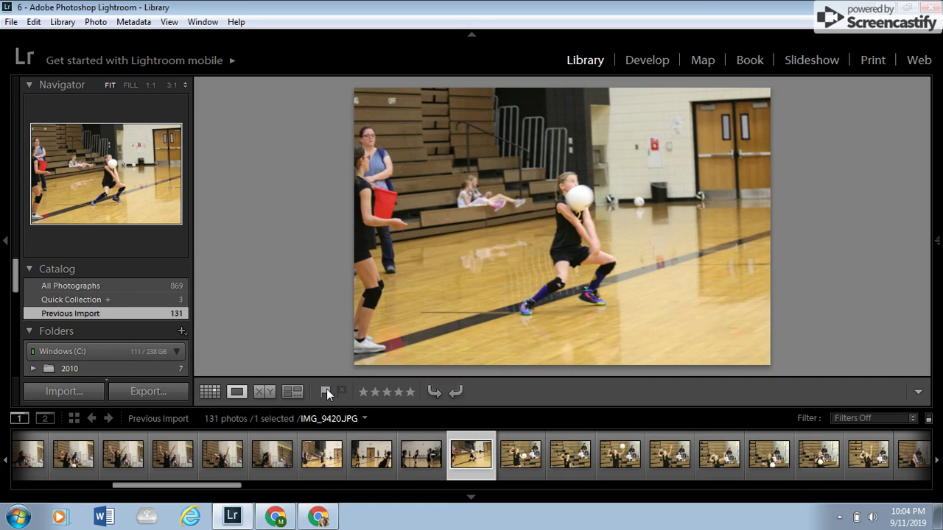
click(327, 391)
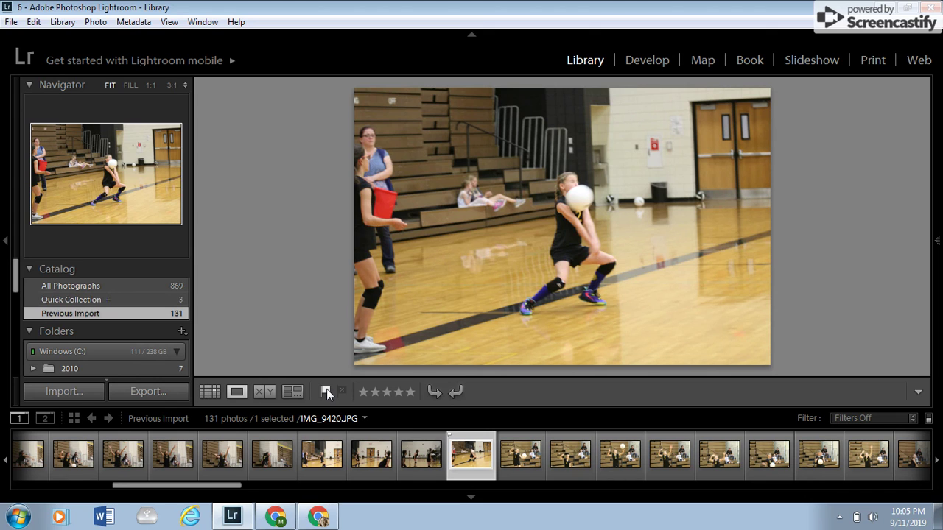
Step forward from IMG_9421 through the photos to IMG_9436.
key(Right)
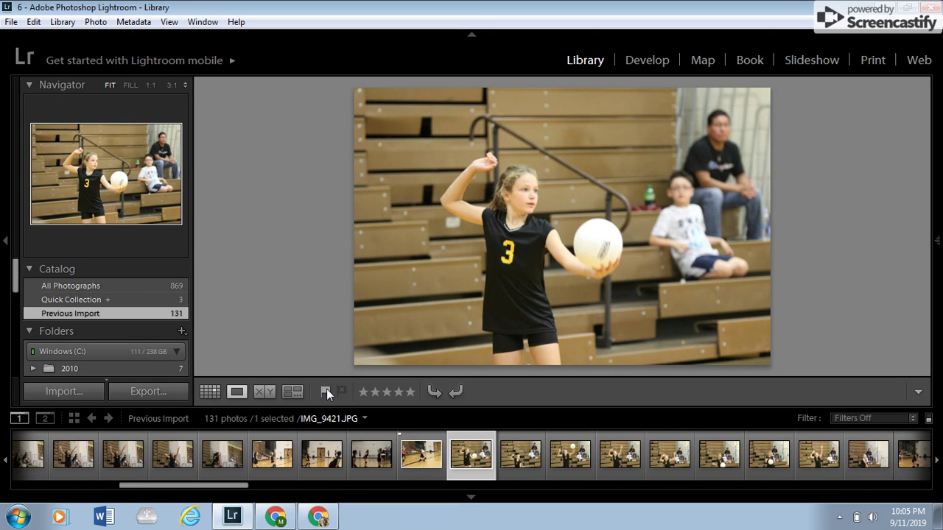
key(Right)
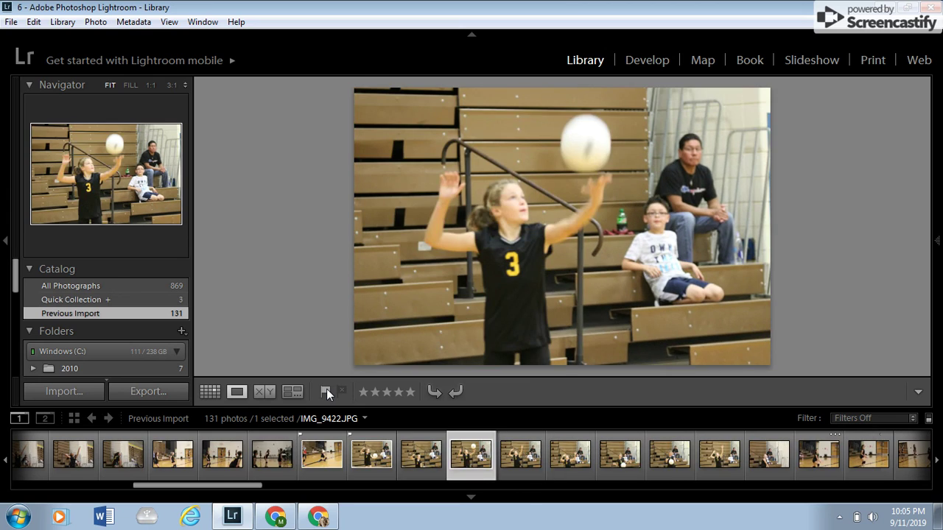
key(Right)
key(Right)
key(Right)
key(Right)
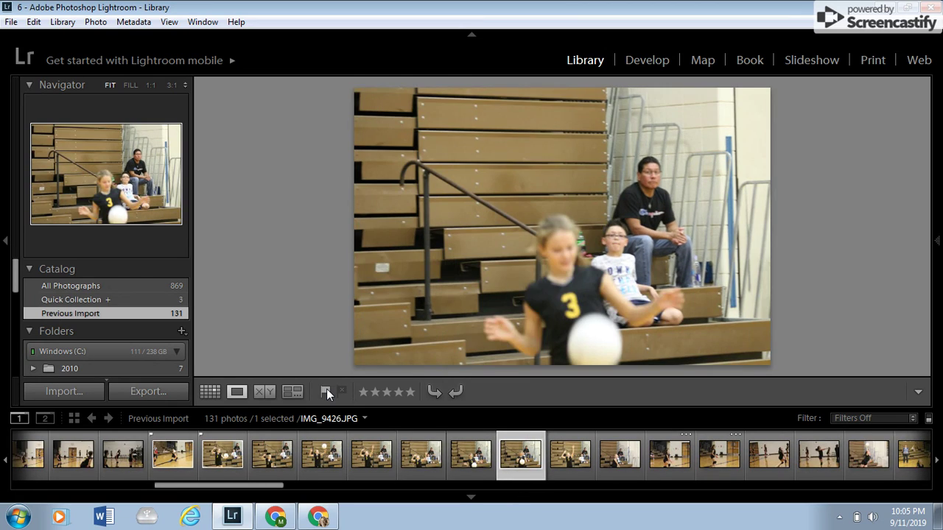
key(Right)
key(Right)
key(Right)
key(Right)
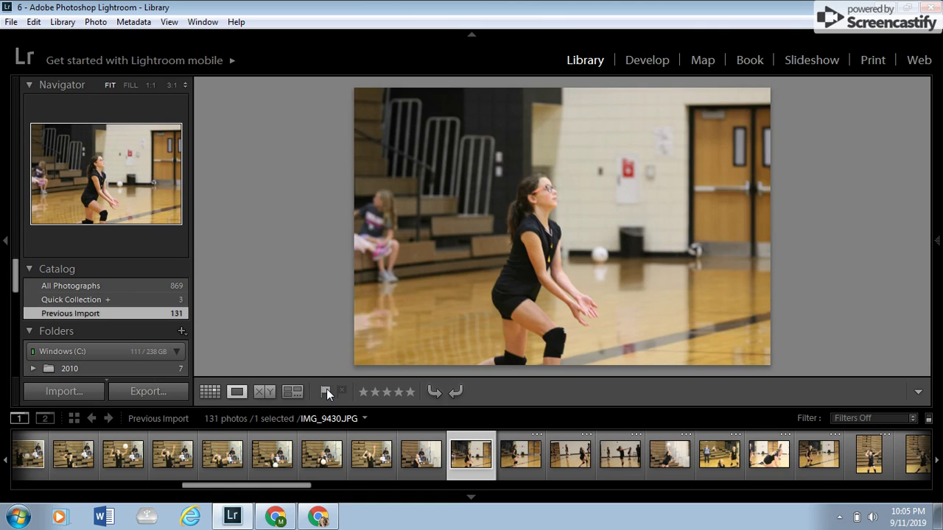
key(Right)
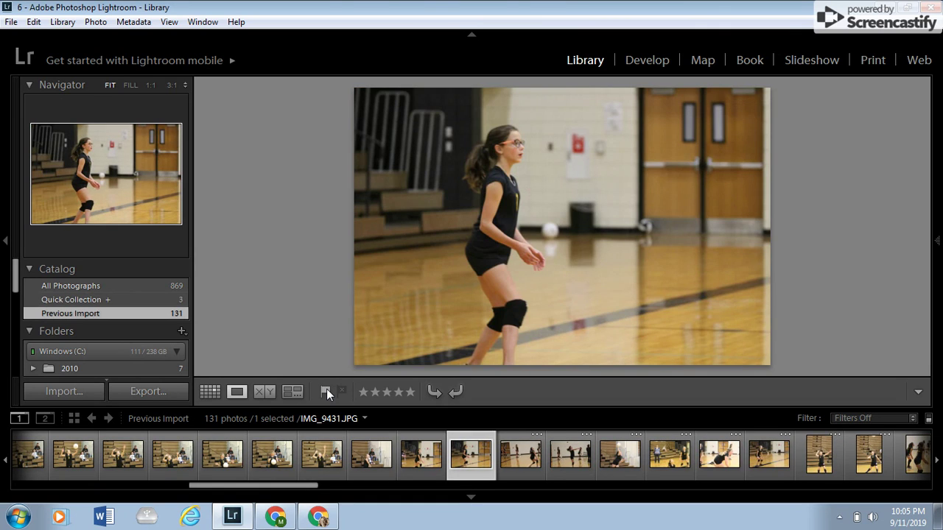
key(Right)
key(Right)
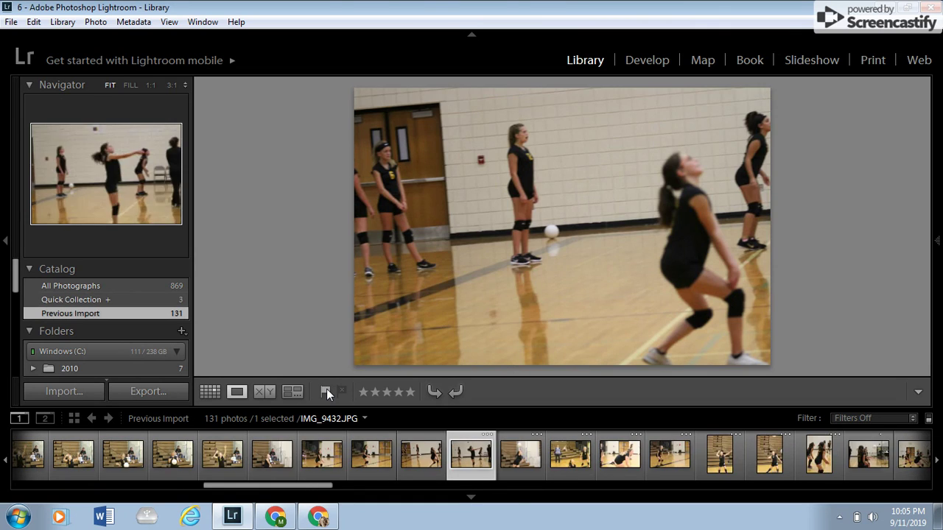
key(Right)
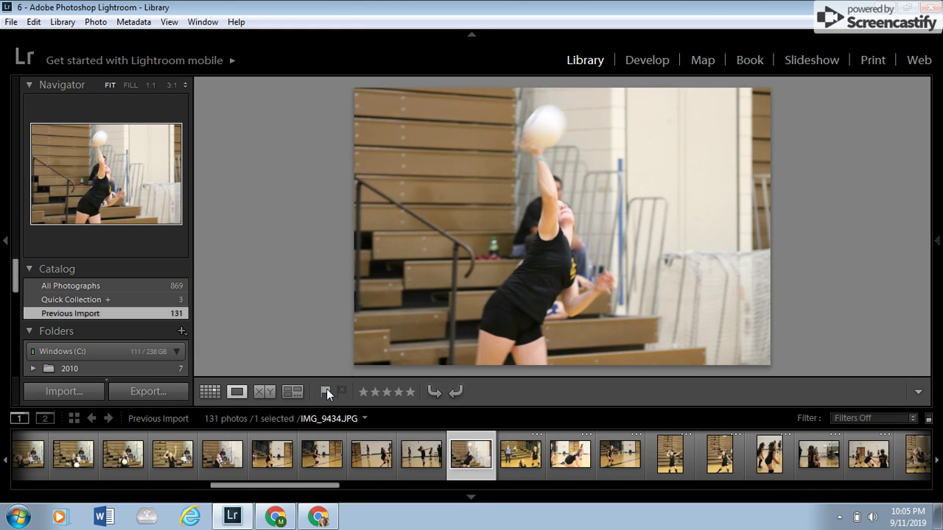
key(Right)
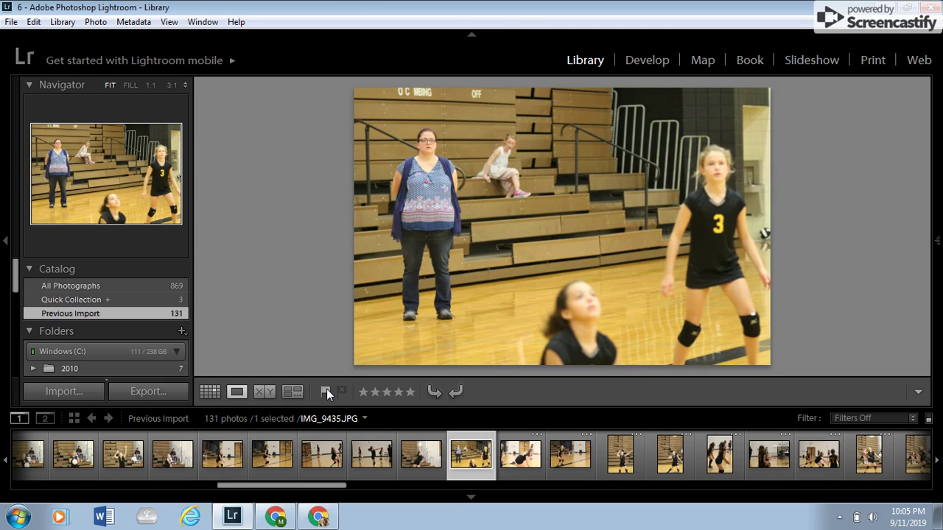
key(Right)
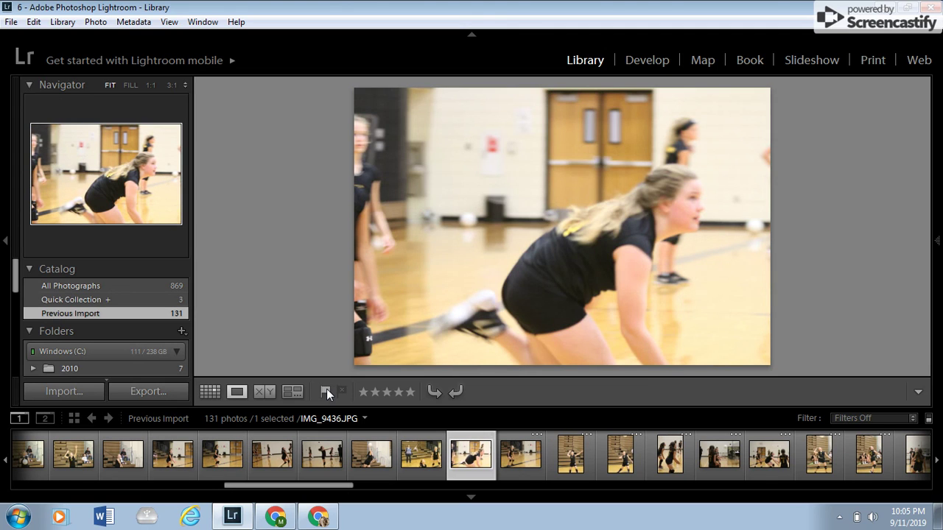
Advance through the next five photos in Loupe view.
click(327, 392)
click(326, 392)
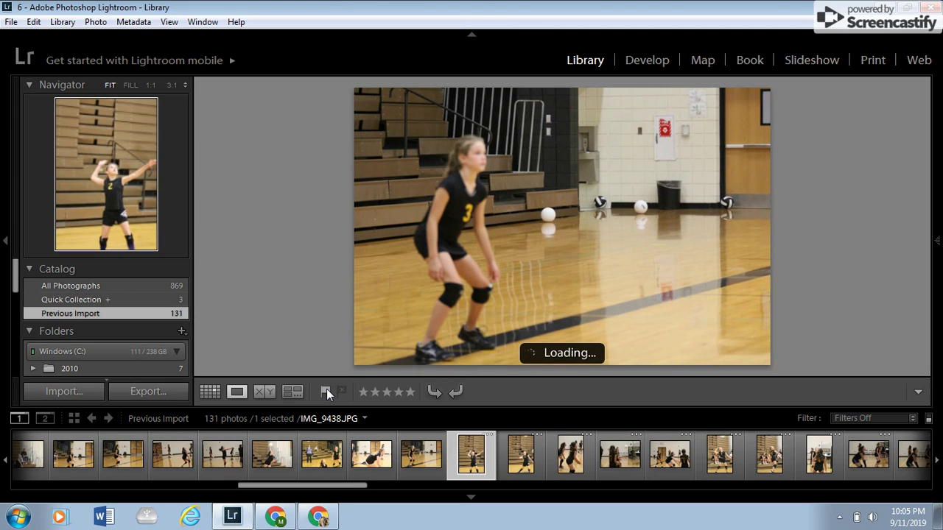
click(327, 392)
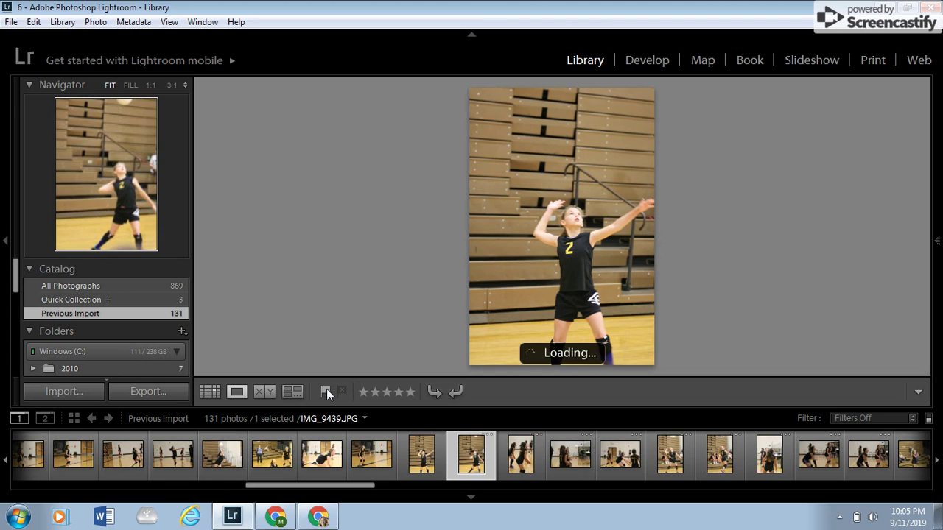
click(326, 391)
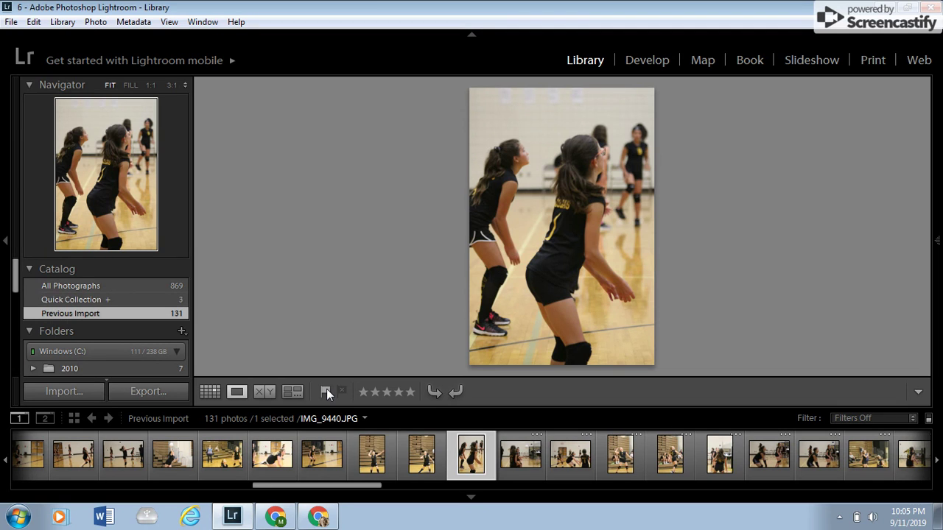
click(326, 392)
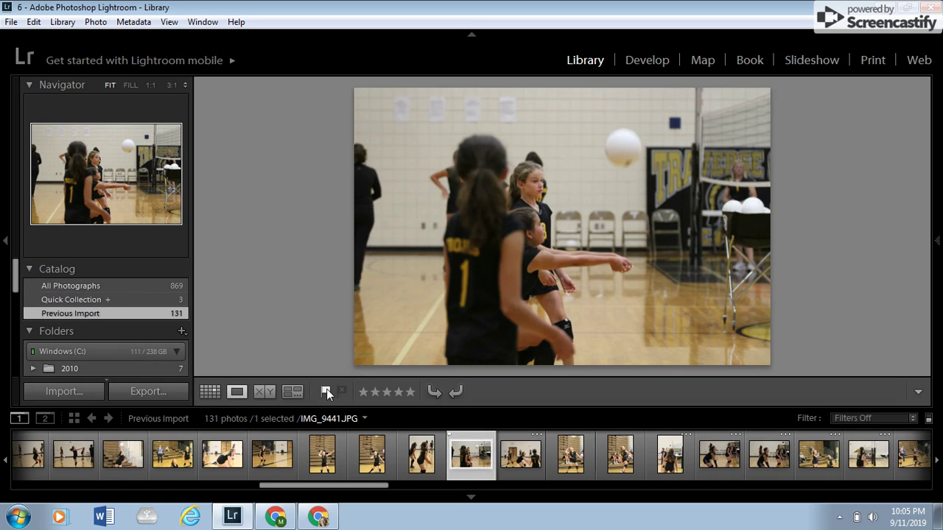
Flag a run of consecutive photos as picks, ending with IMG_9450.
click(326, 393)
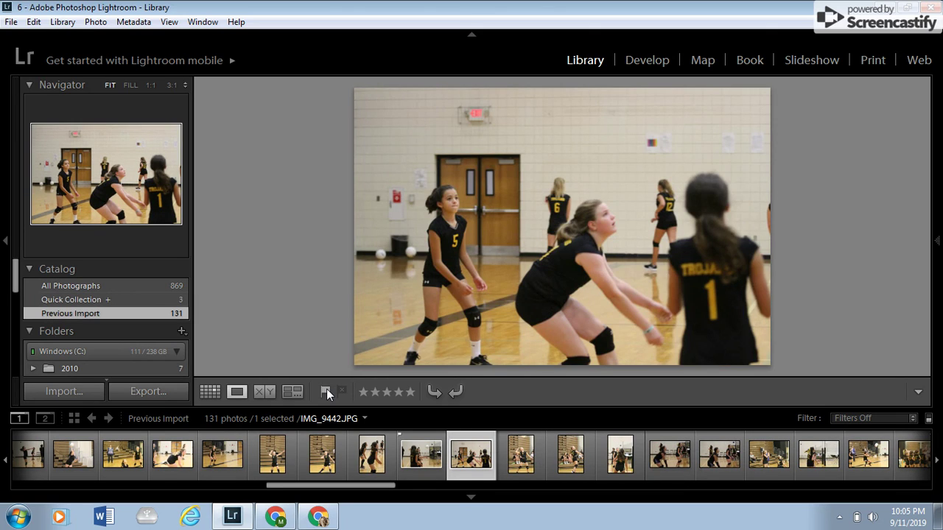
click(326, 393)
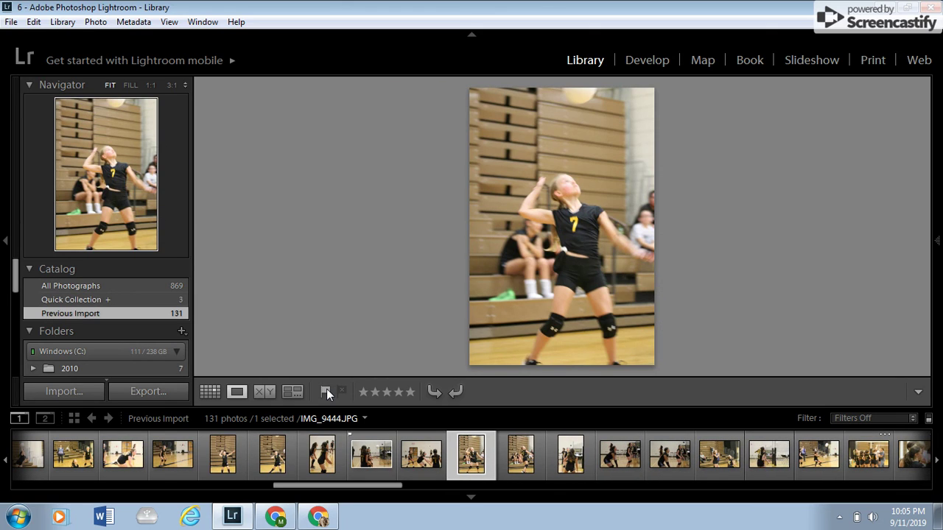
click(327, 392)
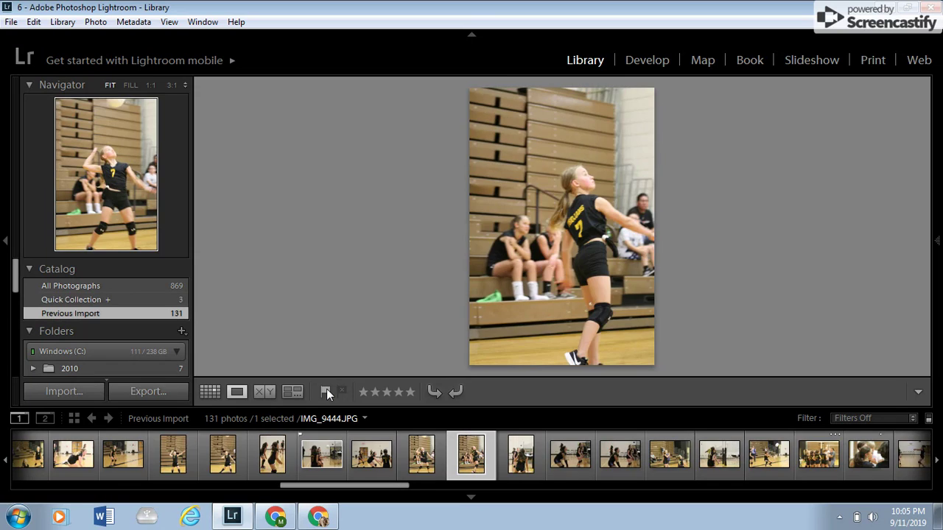
click(326, 392)
click(327, 393)
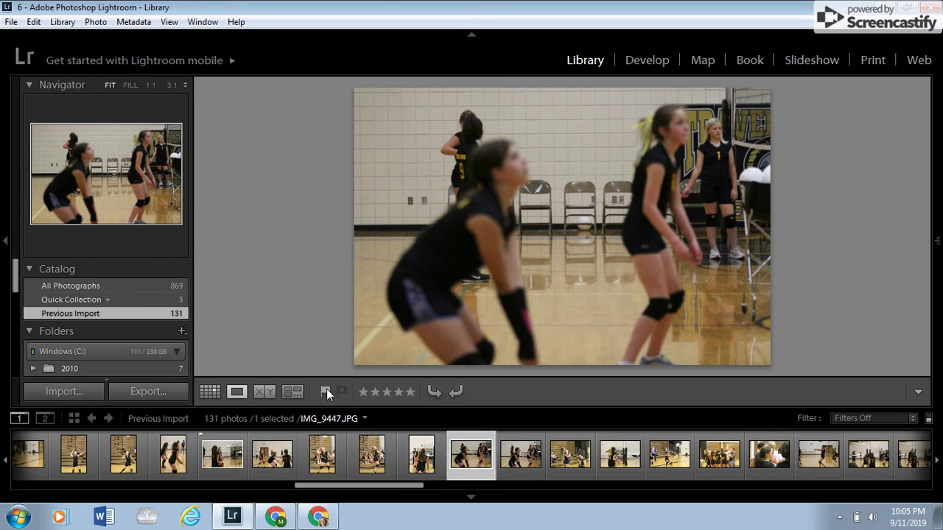
click(326, 393)
click(326, 393)
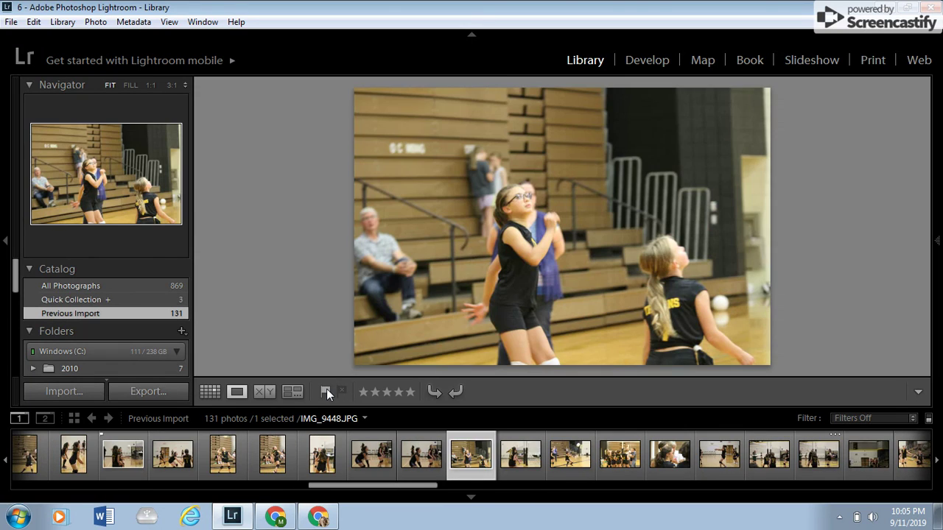
click(326, 392)
click(326, 392)
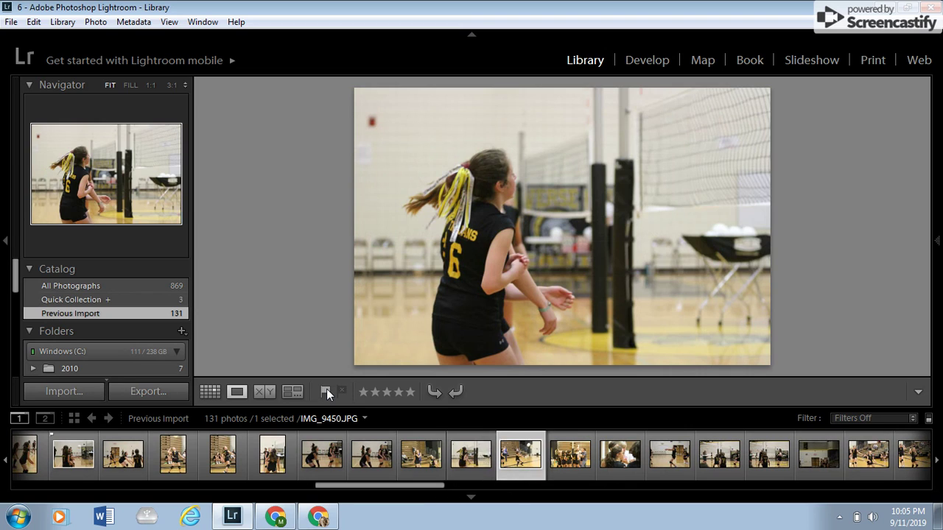
Flag the team huddle photo and IMG_9457 as picks.
click(326, 392)
click(326, 392)
click(326, 393)
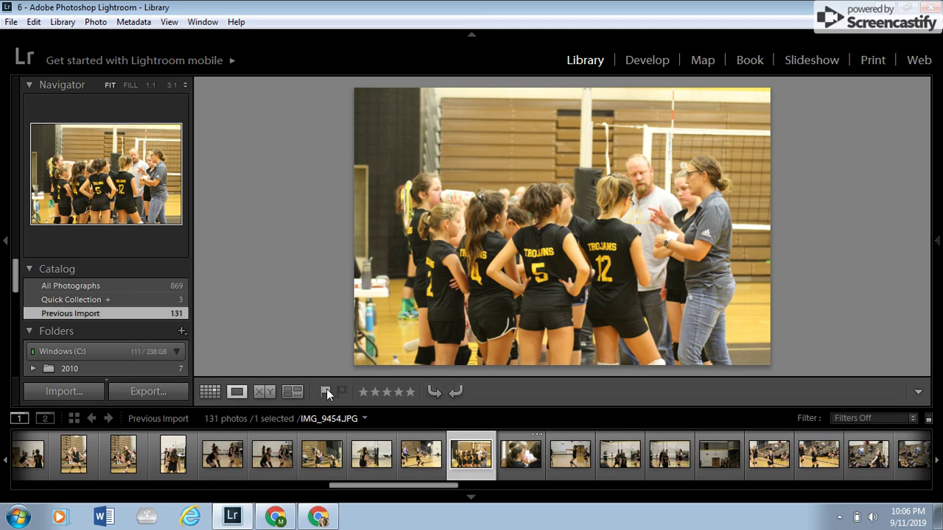
click(327, 392)
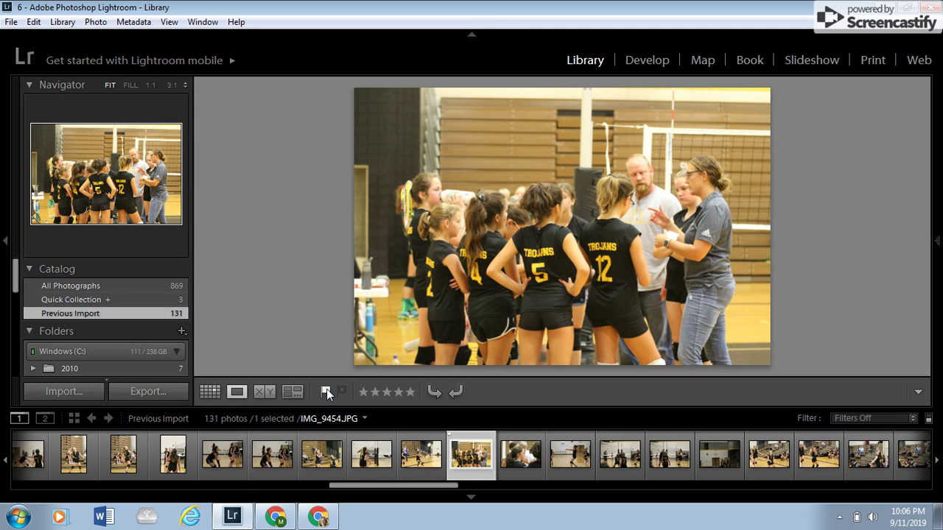
key(Right)
key(Right)
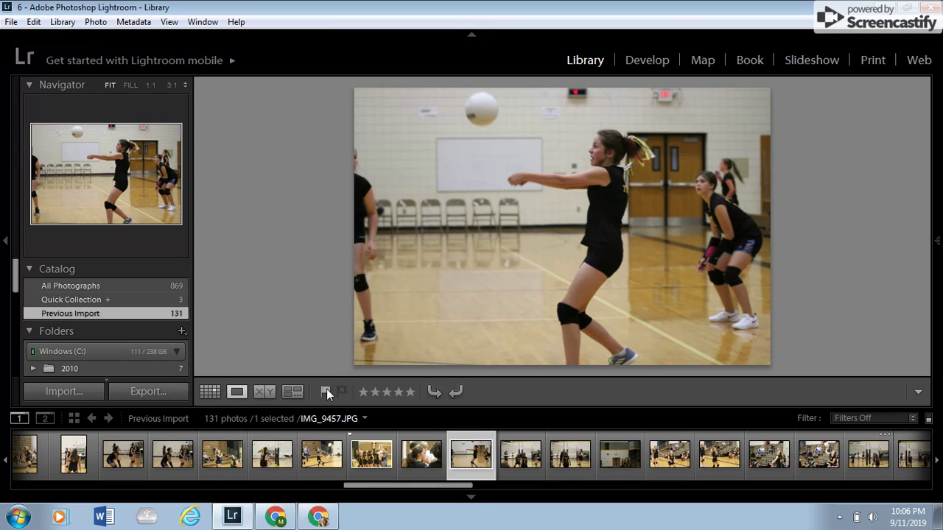
click(326, 393)
Step forward through the photos from IMG_9458 to IMG_9467.
key(Right)
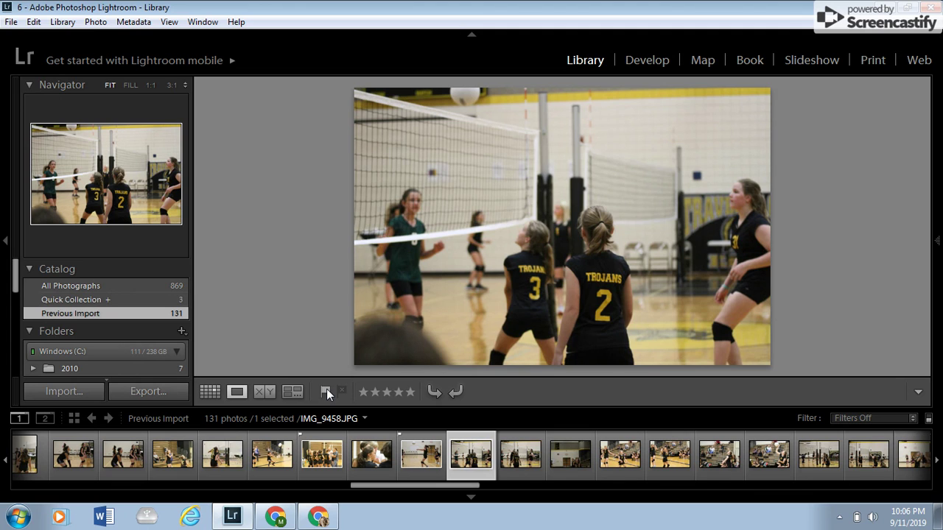
key(Right)
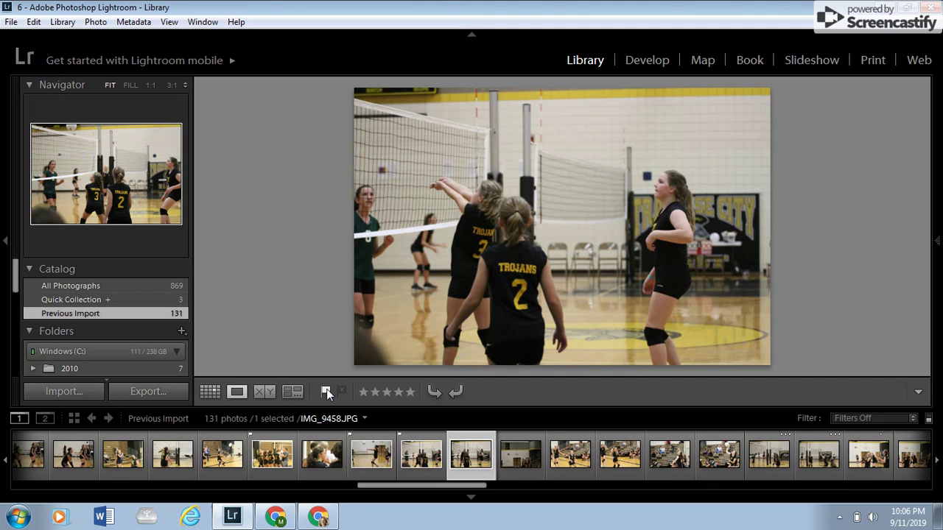
key(Right)
key(Right)
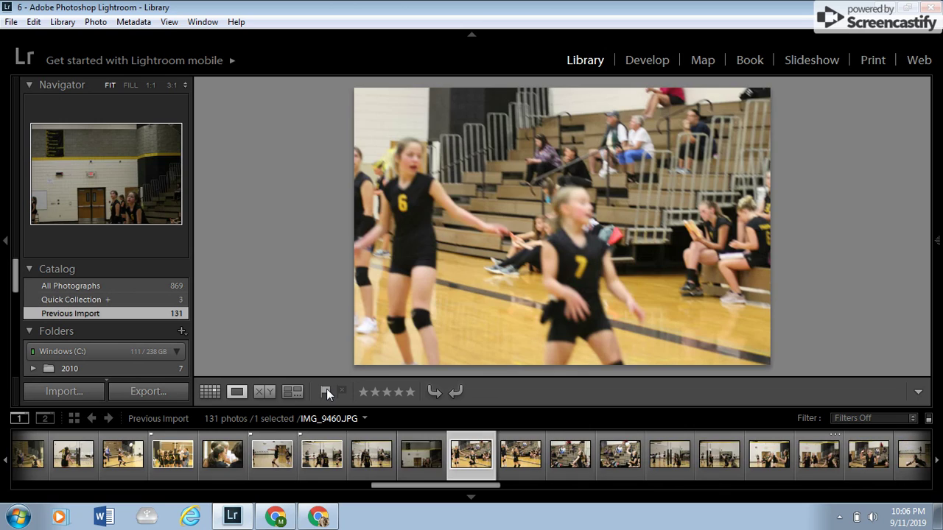
key(Right)
key(Right)
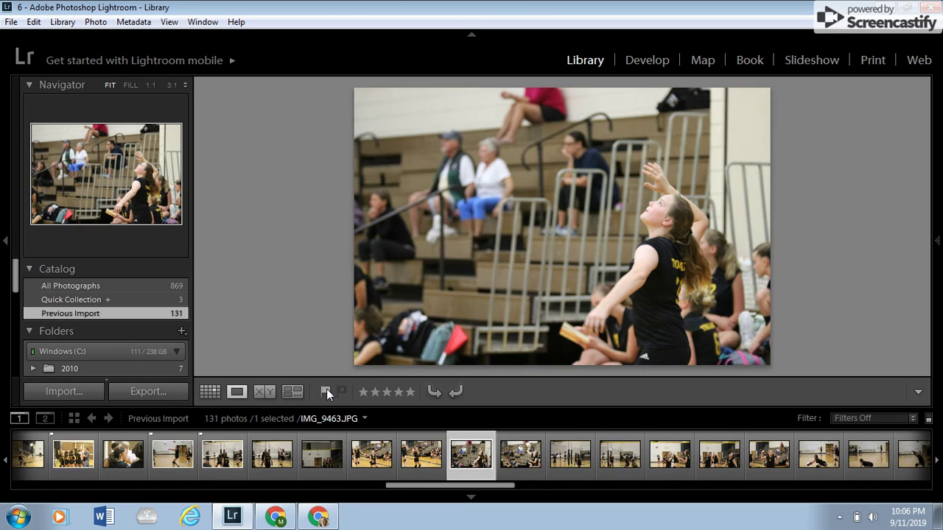
key(Right)
key(Right)
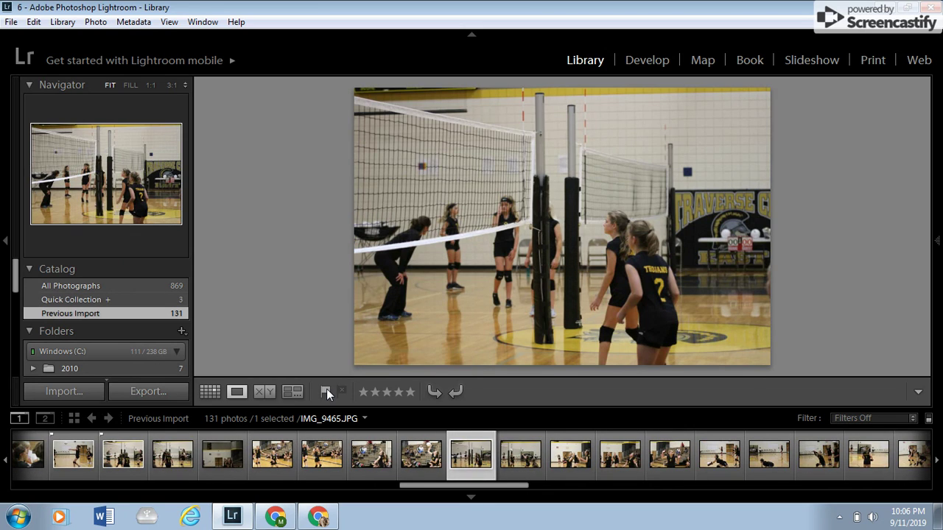
key(Right)
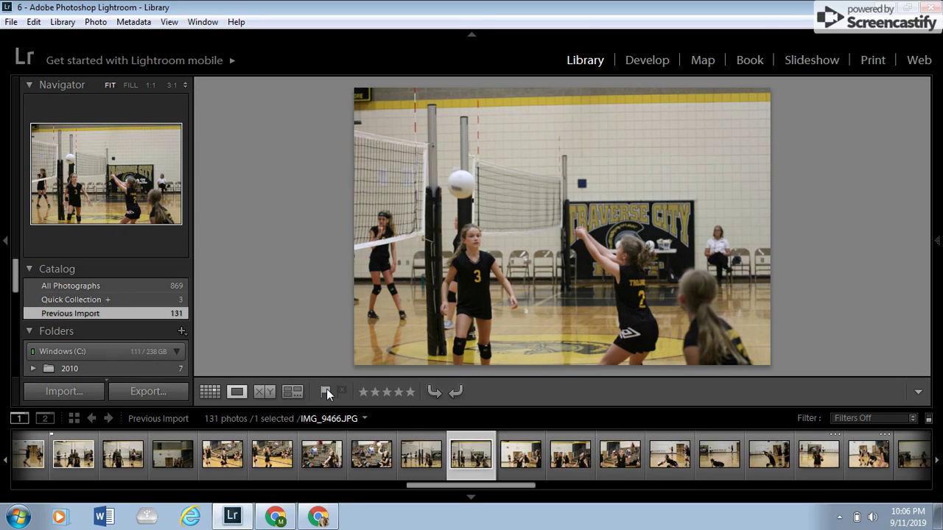
key(Right)
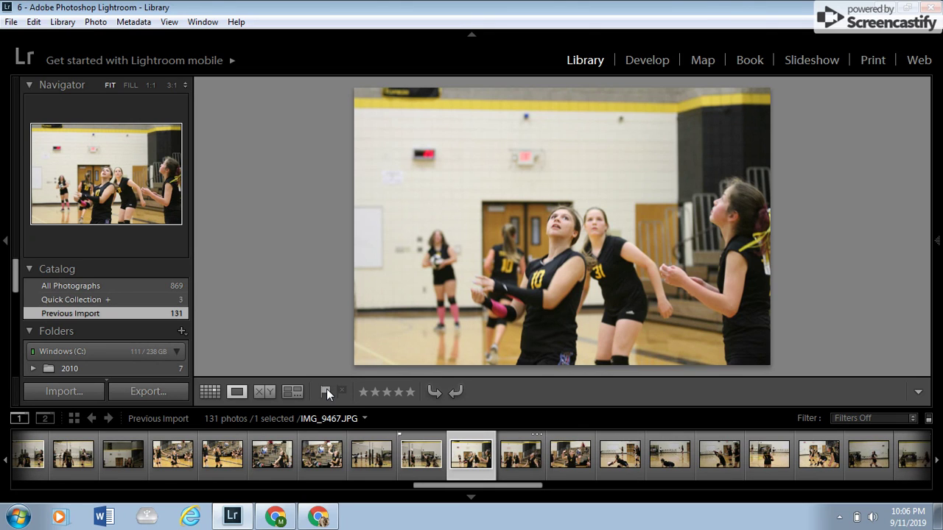
Continue reviewing photos from IMG_9469 up to IMG_9477.
key(Right)
key(Right)
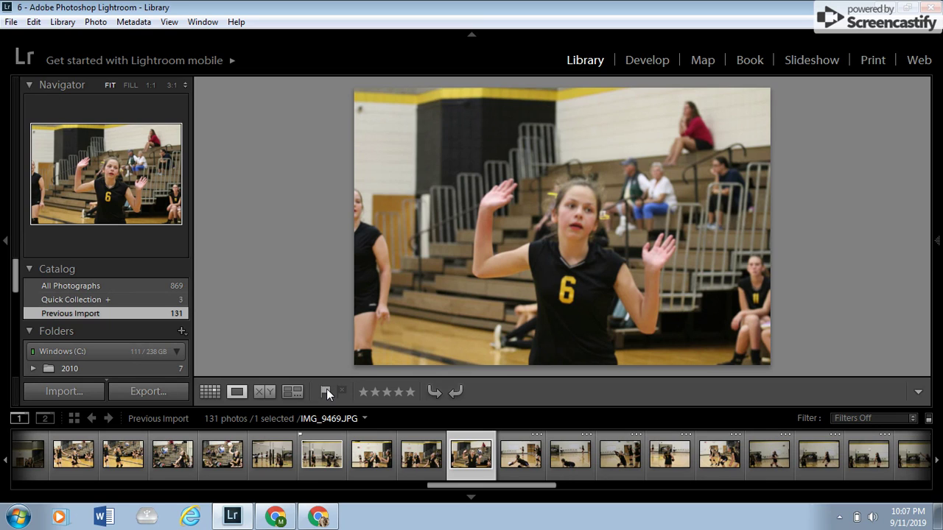
key(Right)
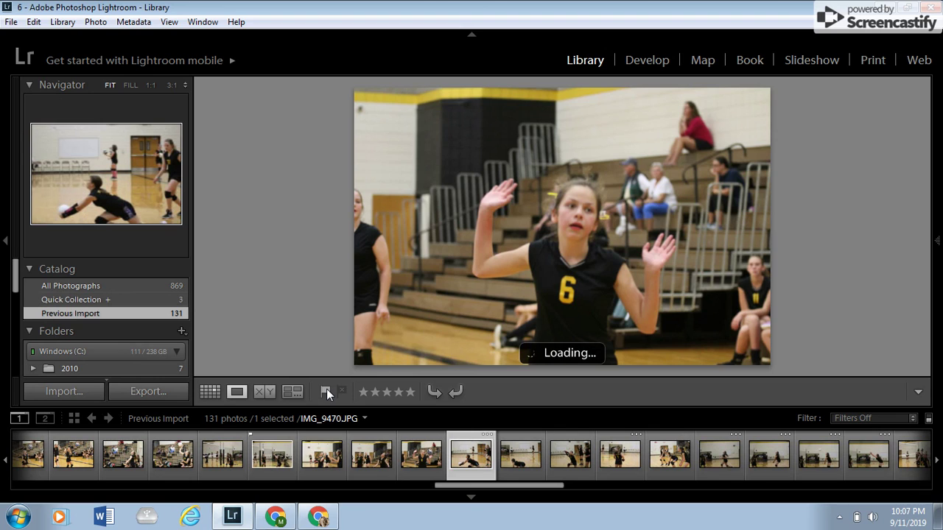
key(Right)
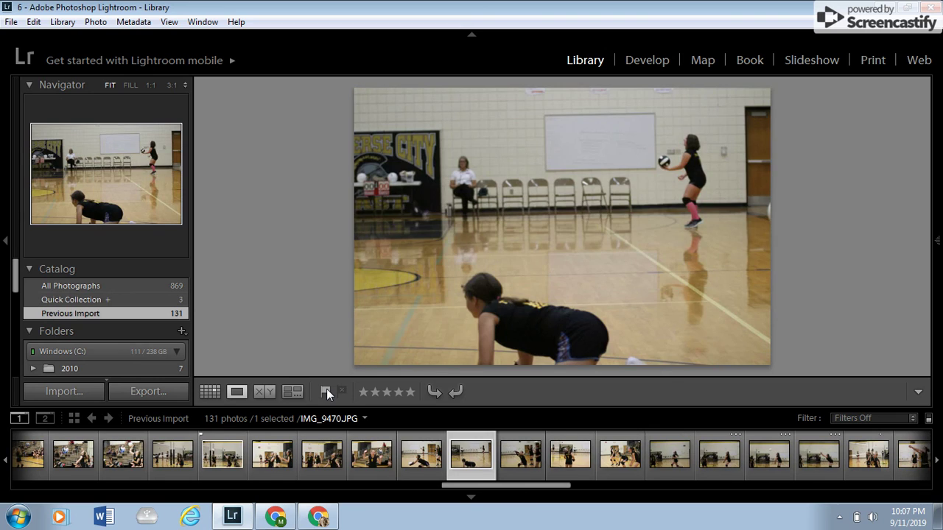
key(Right)
key(Right)
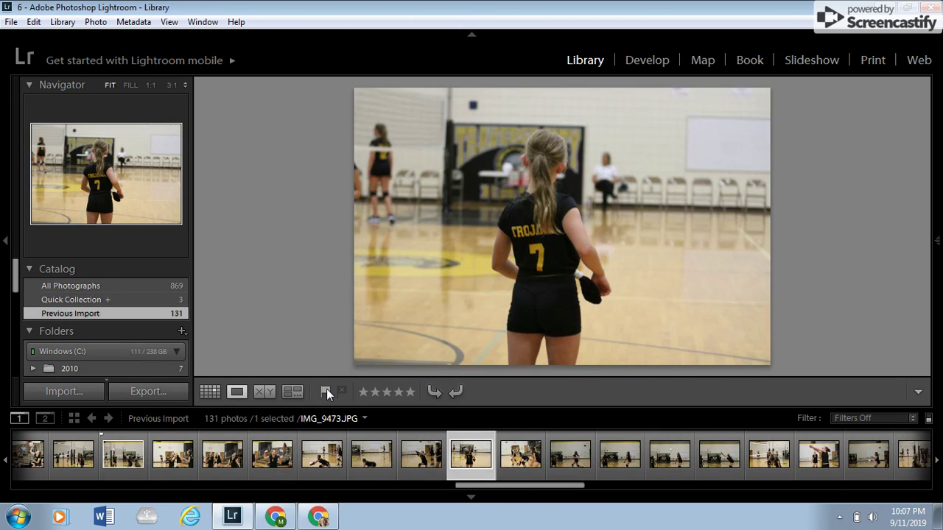
key(Right)
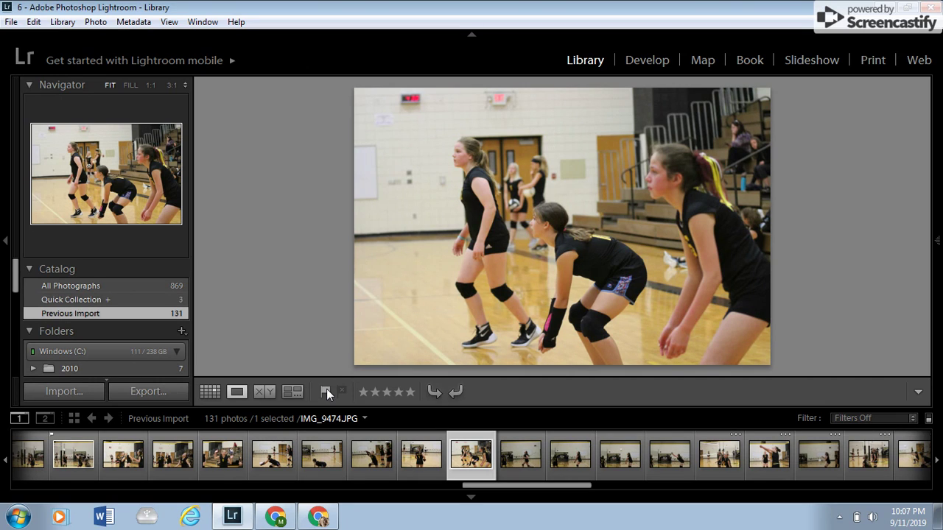
key(Right)
key(Right)
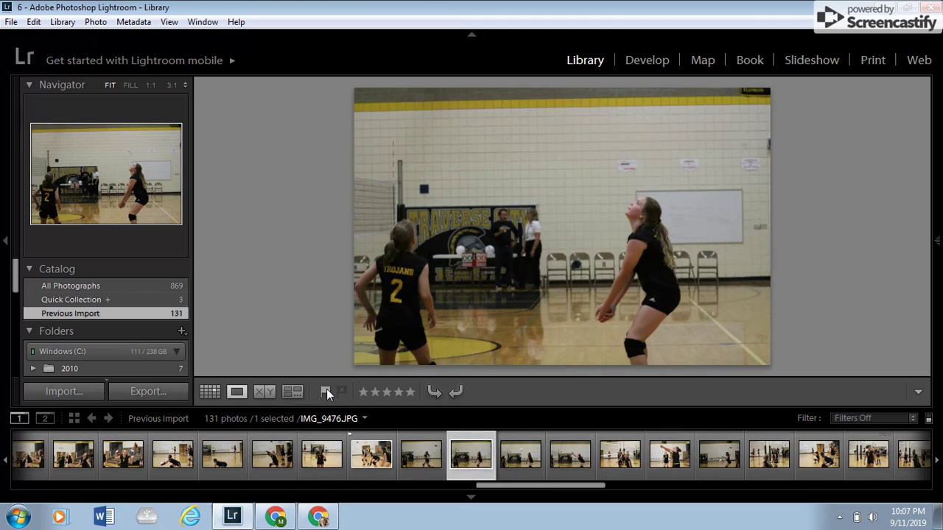
key(Right)
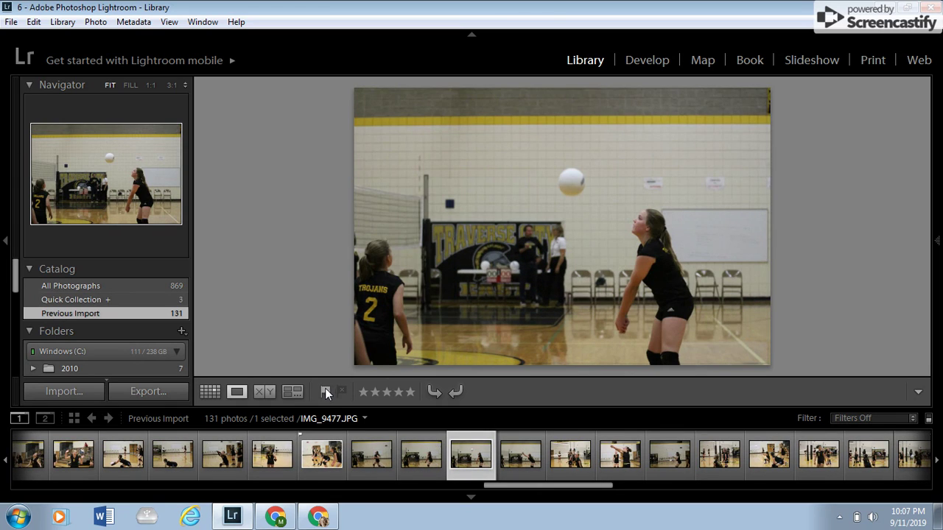
Flag IMG_9477 as a pick and advance to IMG_9480.
click(327, 393)
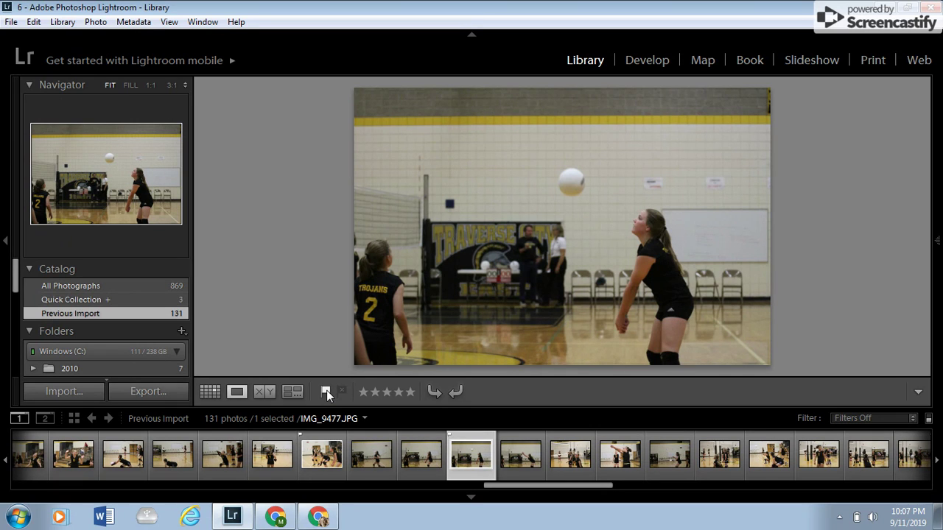
key(Right)
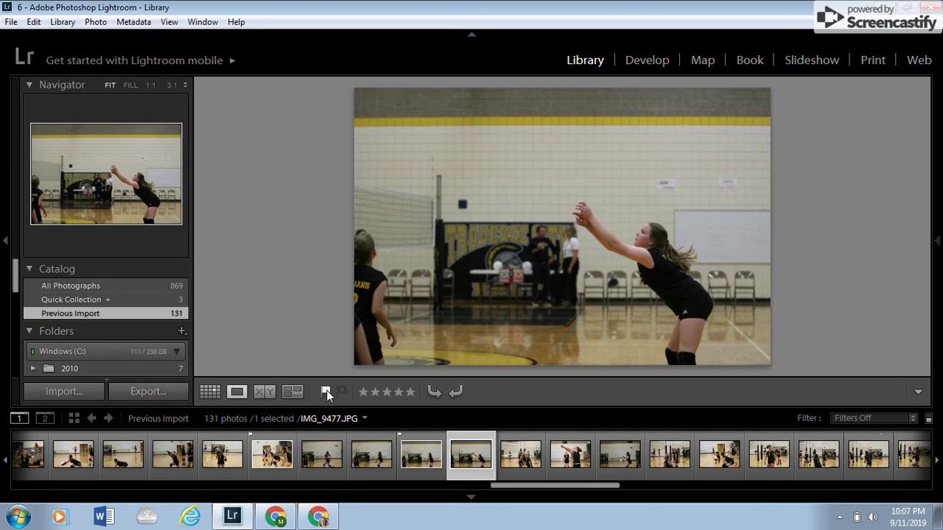
key(Right)
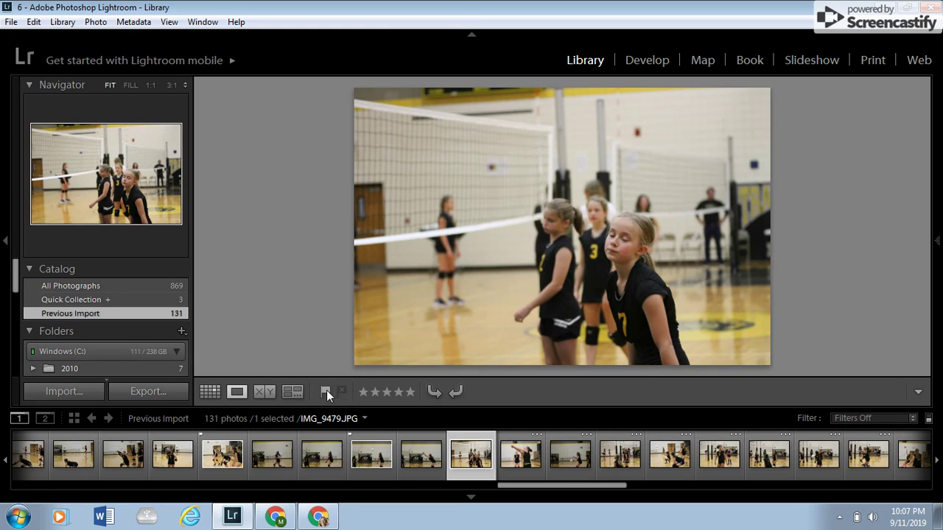
key(Right)
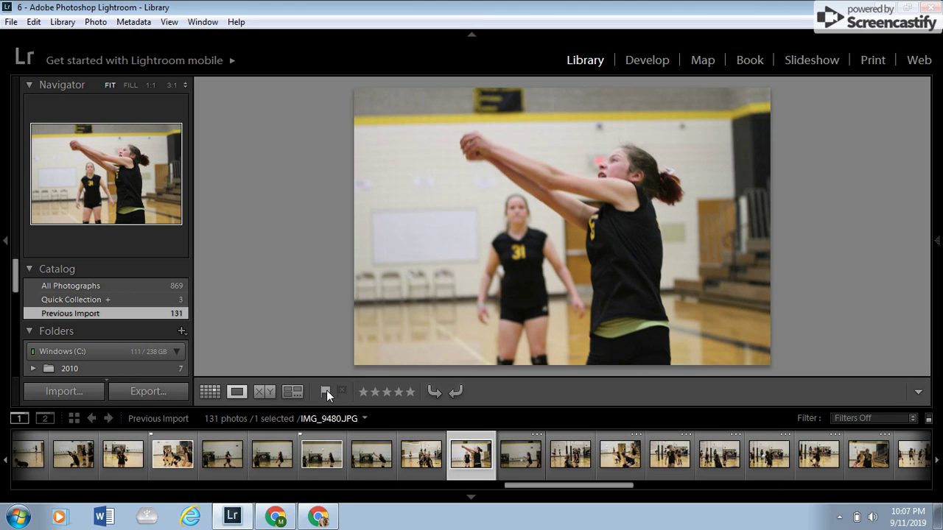
Step forward through the photos from IMG_9481 to IMG_9490.
key(Right)
key(Right)
key(Right)
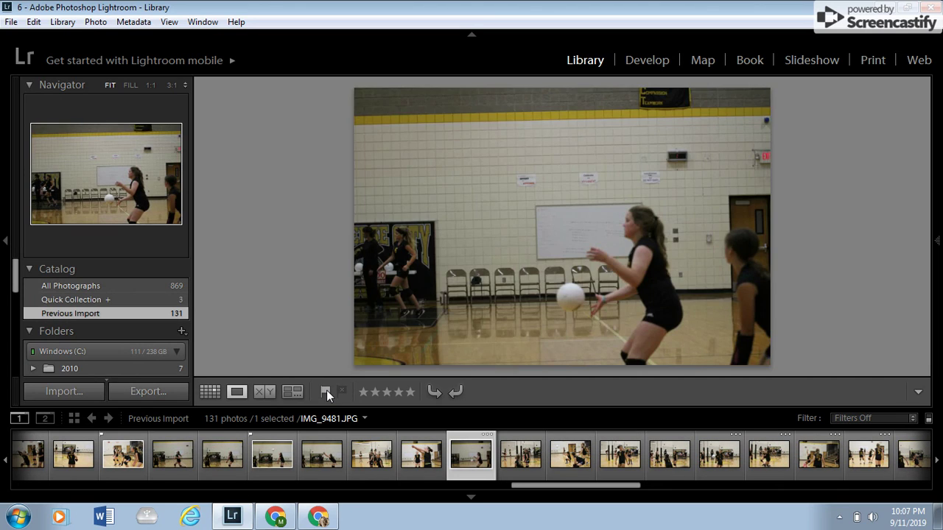
key(Right)
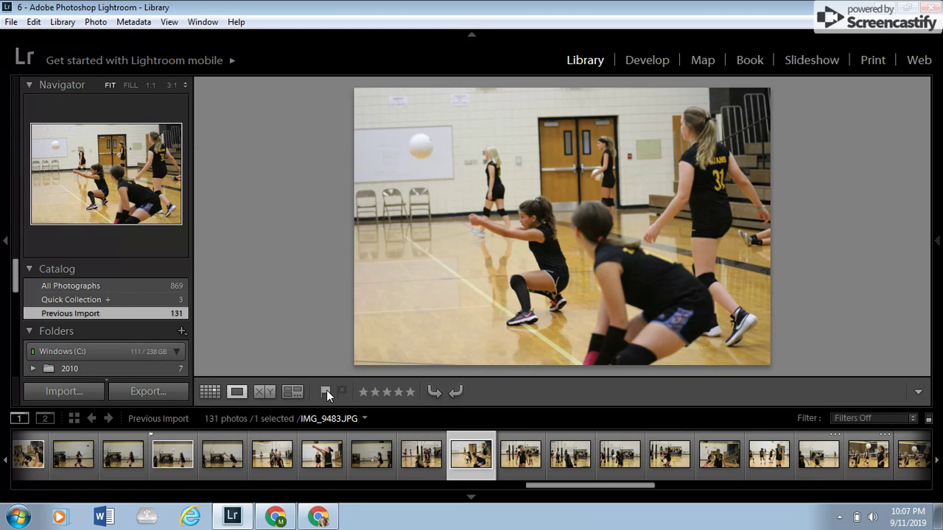
key(Right)
key(Right)
key(Right)
key(Right)
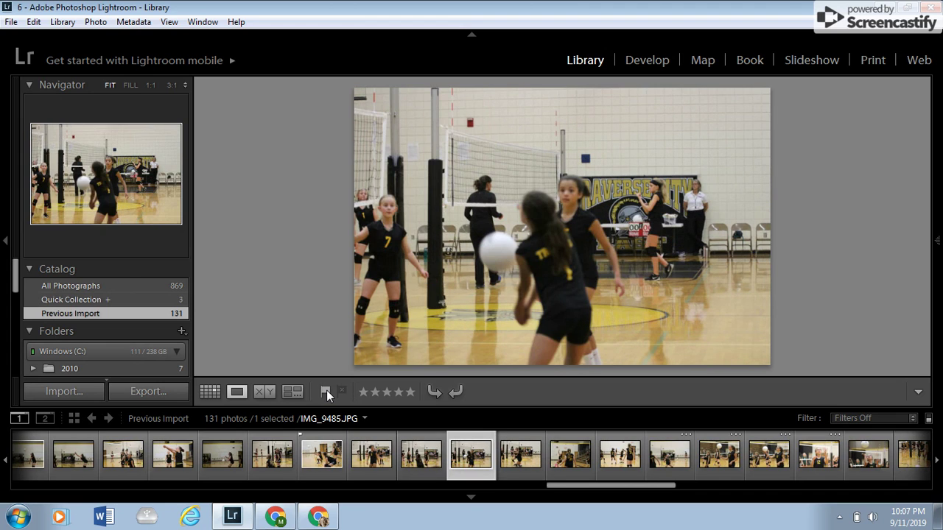
key(Right)
key(Right)
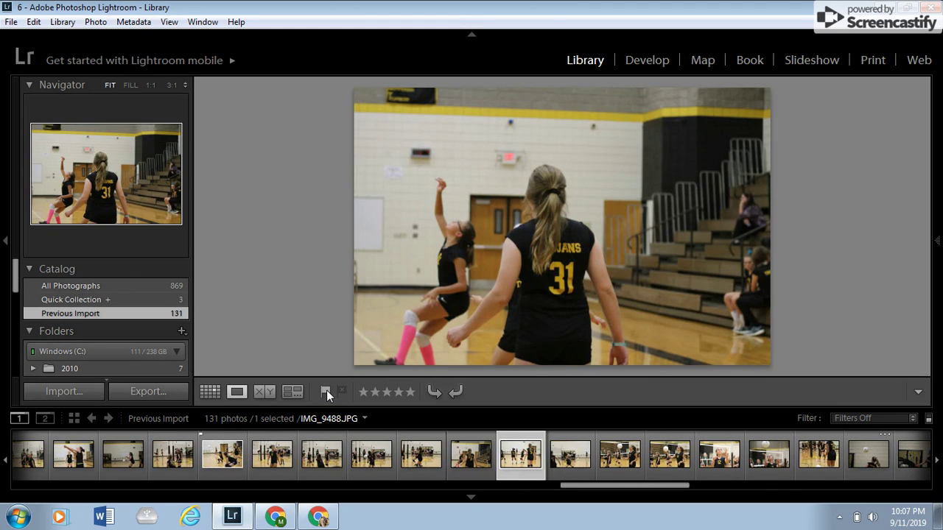
key(Right)
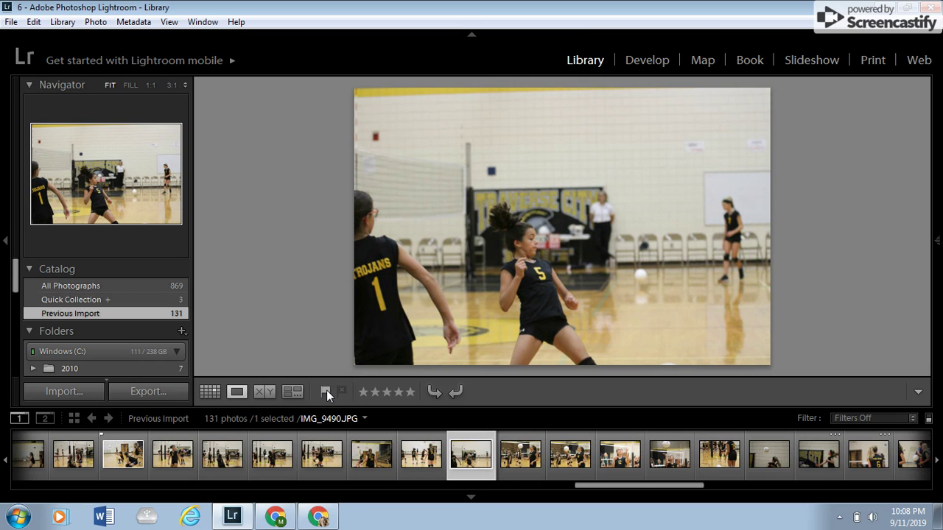
key(Right)
key(Right)
key(Right)
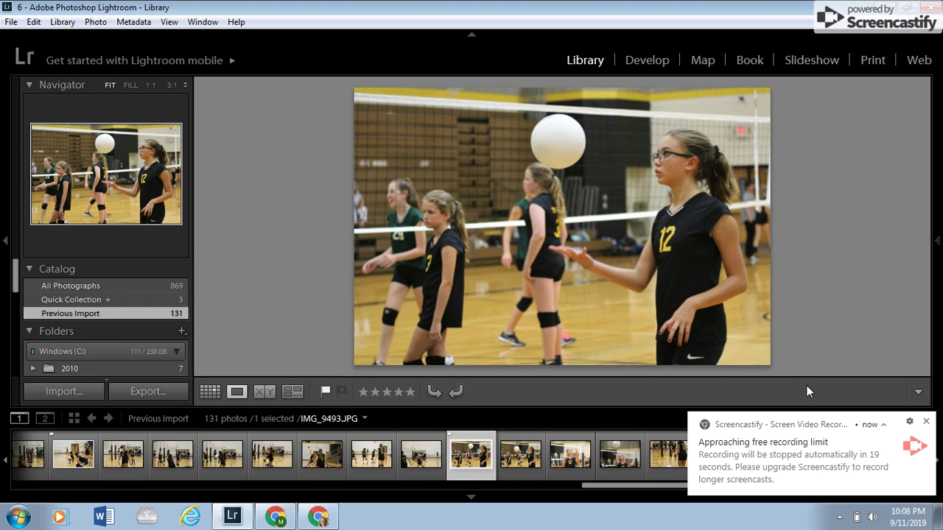
Advance the Loupe view past IMG_9494 to IMG_9495.
key(Right)
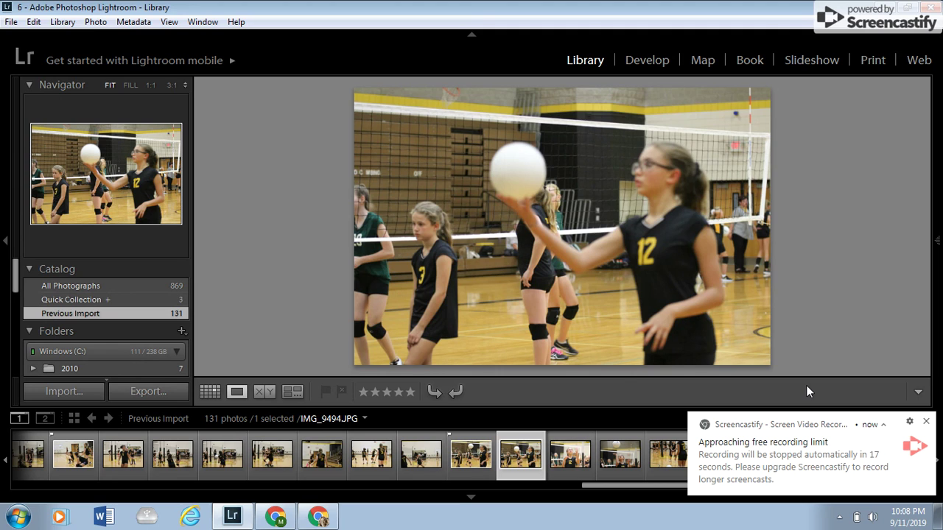
key(Right)
key(Right)
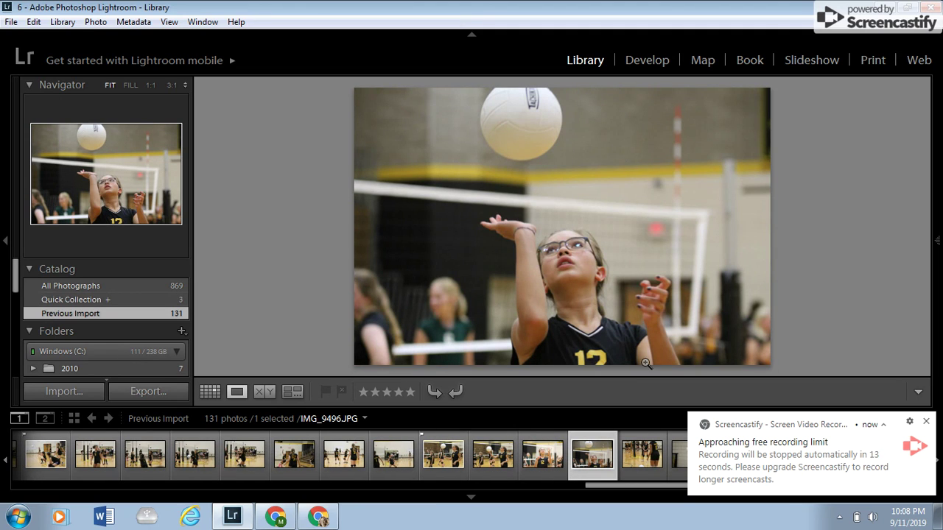